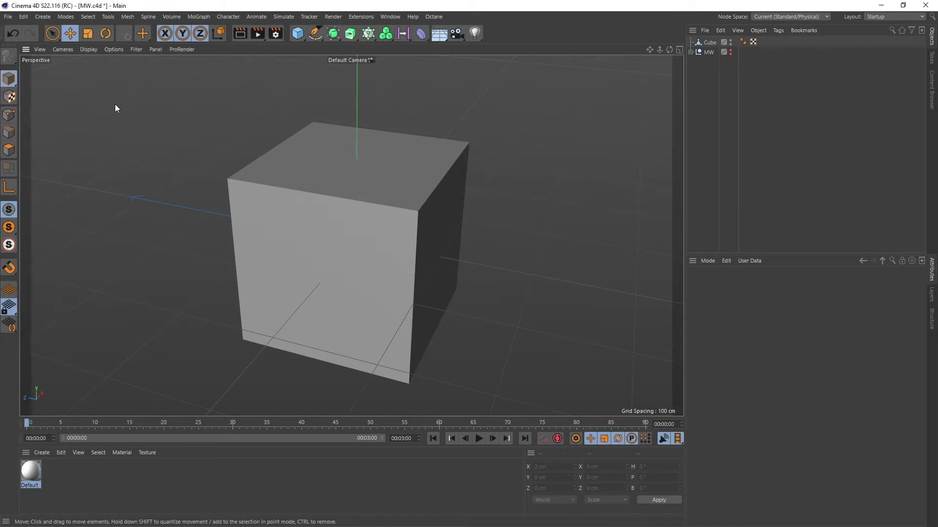
pyautogui.click(127, 17)
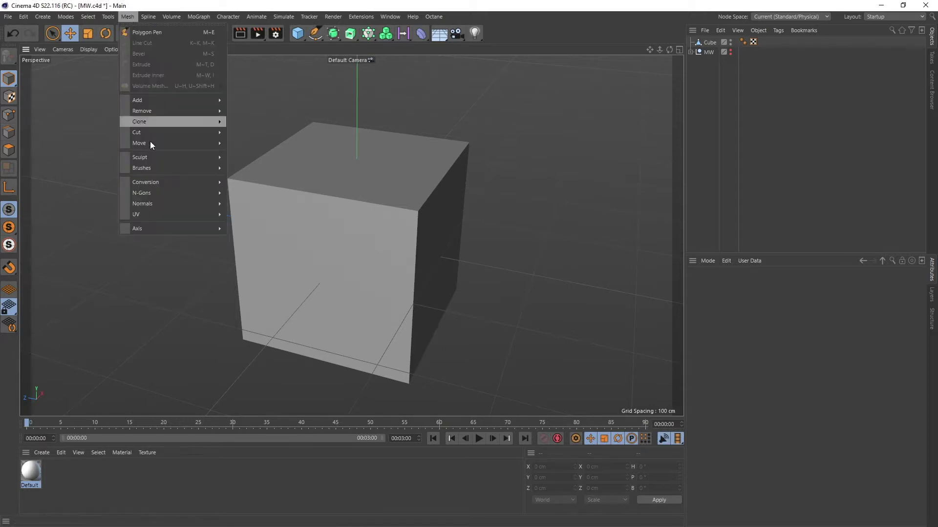
pyautogui.moveTo(137, 229)
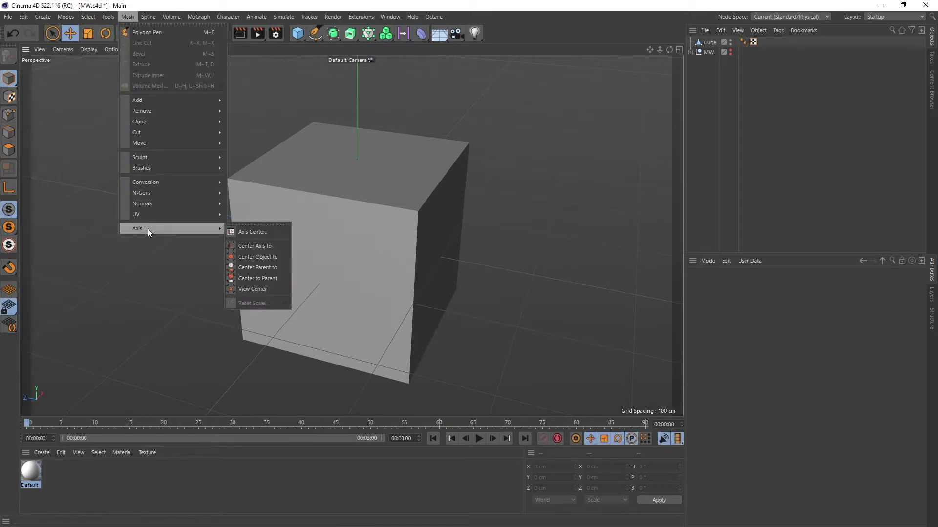
pyautogui.click(250, 233)
pyautogui.moveTo(296, 231); pyautogui.dragTo(579, 145)
pyautogui.click(655, 136)
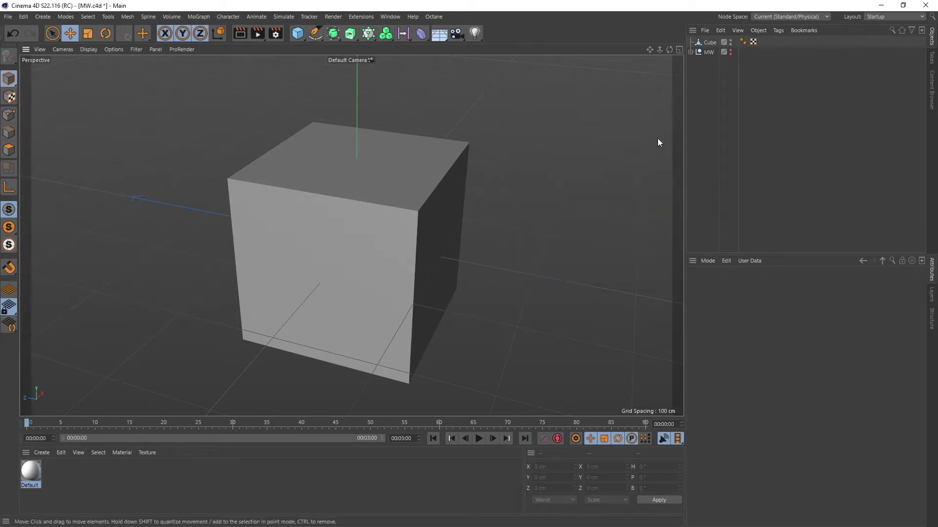
# Open the Axis Center tool, select the cube and enable Auto Update.
pyautogui.hotkey('shift', 'c')
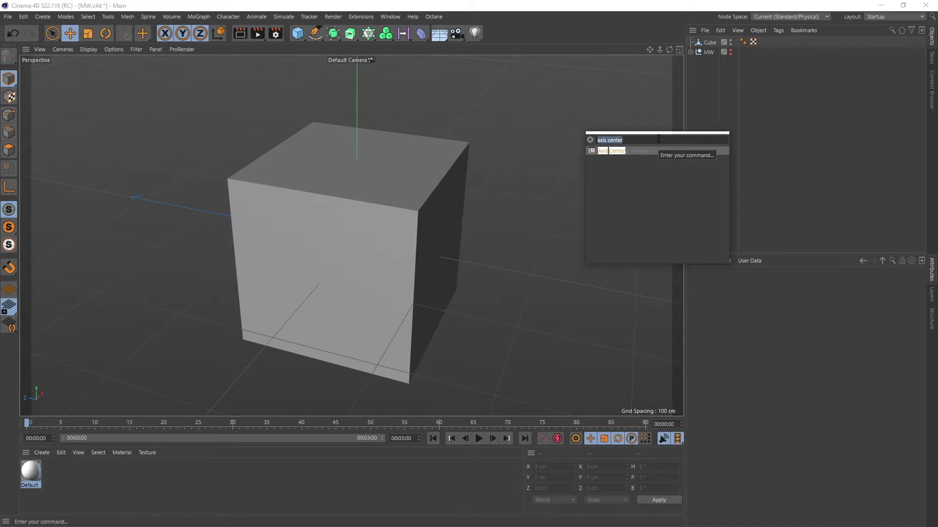
pyautogui.press('Return')
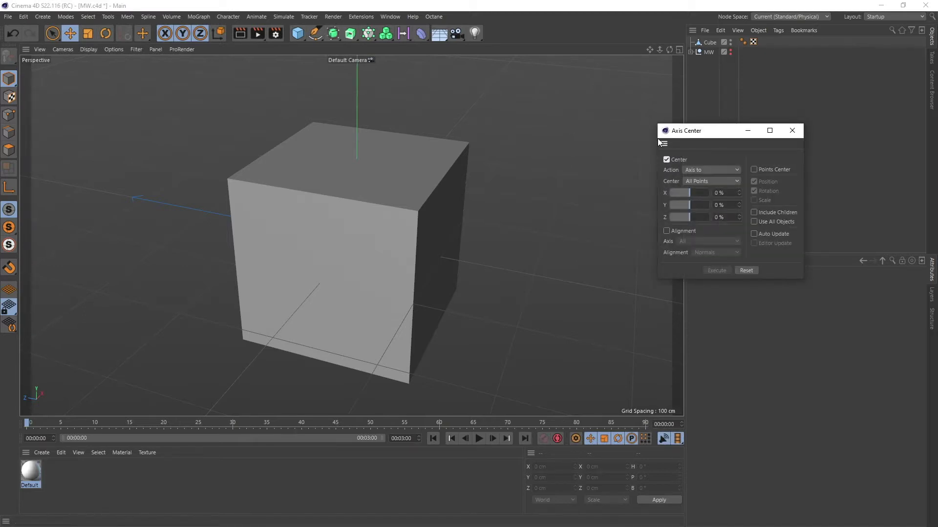
pyautogui.moveTo(715, 134); pyautogui.dragTo(573, 238)
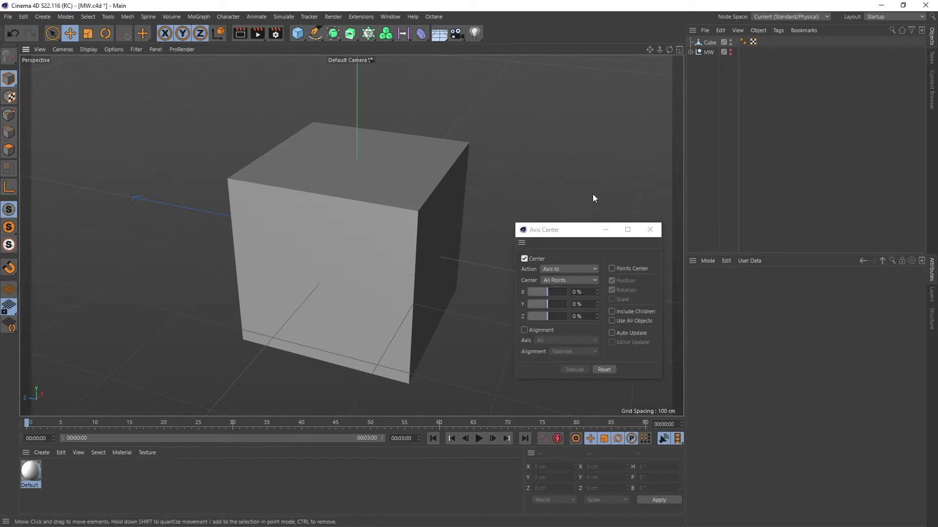
pyautogui.click(708, 42)
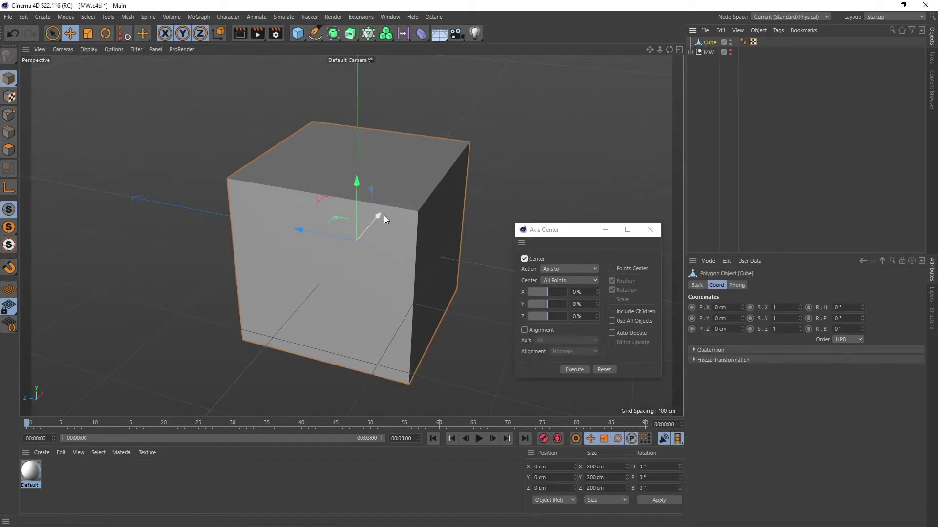
pyautogui.keyDown('alt'); pyautogui.moveTo(386, 221); pyautogui.dragTo(429, 221); pyautogui.keyUp('alt')
pyautogui.keyDown('alt'); pyautogui.moveTo(429, 221); pyautogui.dragTo(430, 220, button='middle'); pyautogui.keyUp('alt')
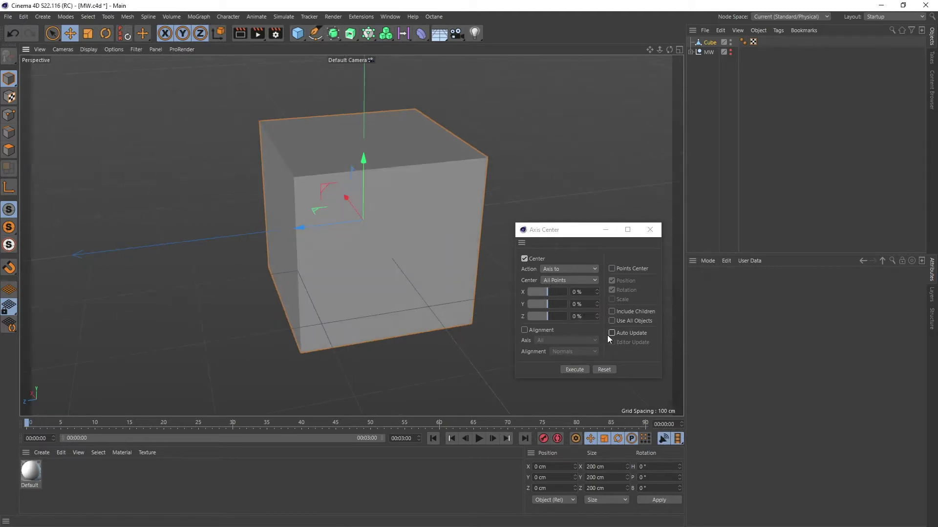
pyautogui.click(612, 333)
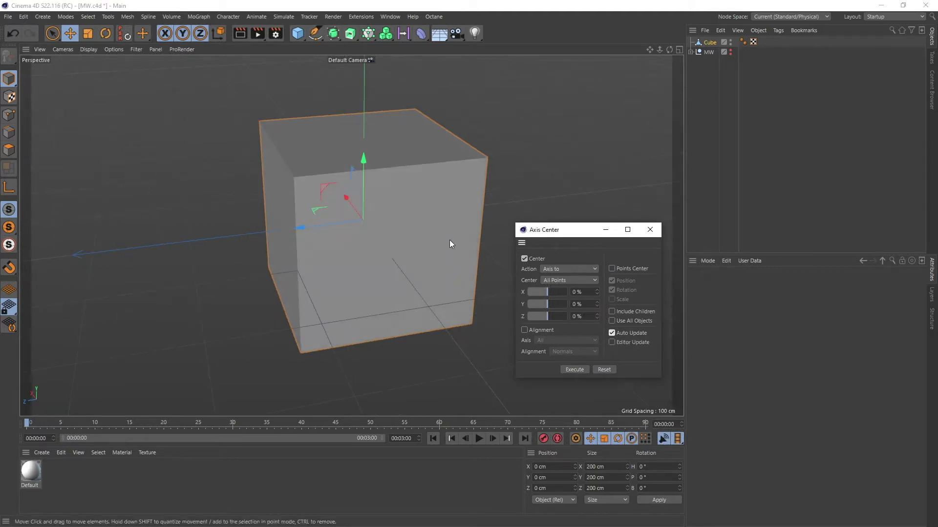
# Offset the cube's axis to X -35 %, Y -28 % and Z 16 % in Axis Center.
pyautogui.keyDown('alt'); pyautogui.moveTo(444, 238); pyautogui.dragTo(422, 248); pyautogui.keyUp('alt')
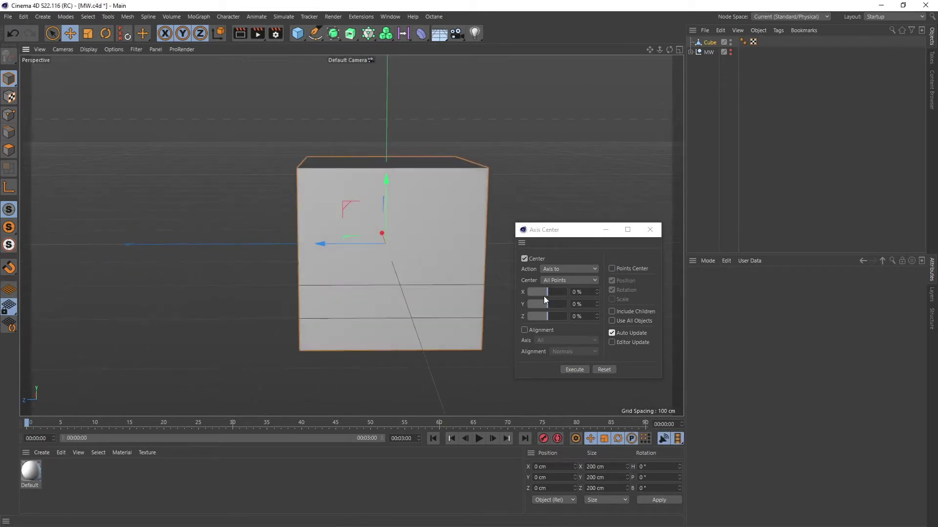
pyautogui.moveTo(544, 296)
pyautogui.mouseDown()
pyautogui.moveTo(532, 292)
pyautogui.moveTo(552, 294)
pyautogui.mouseUp()
pyautogui.keyDown('alt'); pyautogui.moveTo(443, 264); pyautogui.dragTo(484, 260); pyautogui.keyUp('alt')
pyautogui.moveTo(549, 292); pyautogui.dragTo(550, 315)
pyautogui.keyDown('alt'); pyautogui.moveTo(412, 275); pyautogui.dragTo(288, 330); pyautogui.keyUp('alt')
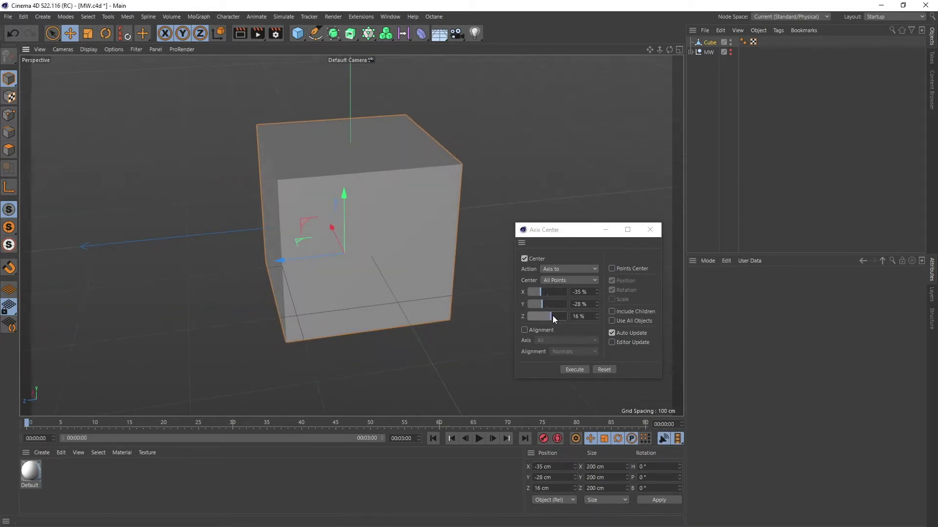
# Place the cube's axis on its lower corner with X -100 %, Y -100 % and Z 100 %.
pyautogui.moveTo(553, 316); pyautogui.dragTo(563, 319)
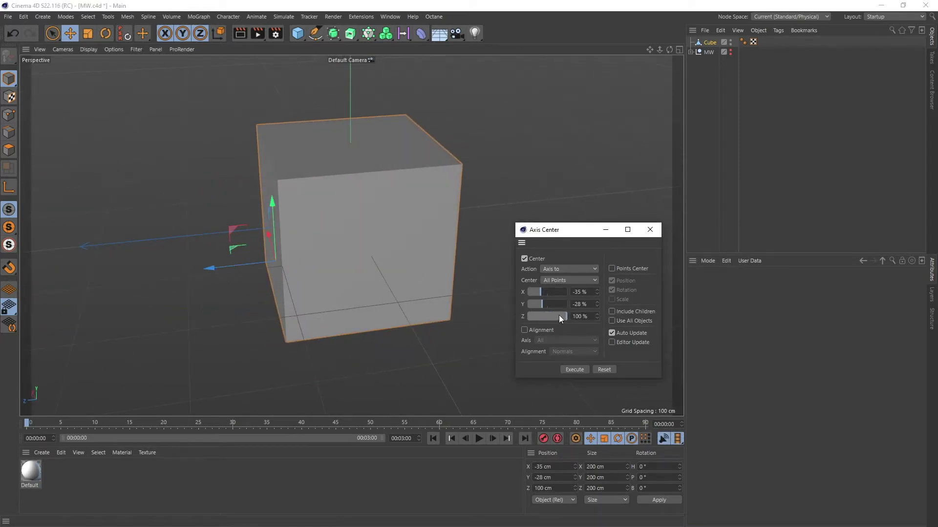
pyautogui.keyDown('alt'); pyautogui.moveTo(508, 297); pyautogui.dragTo(320, 256); pyautogui.keyUp('alt')
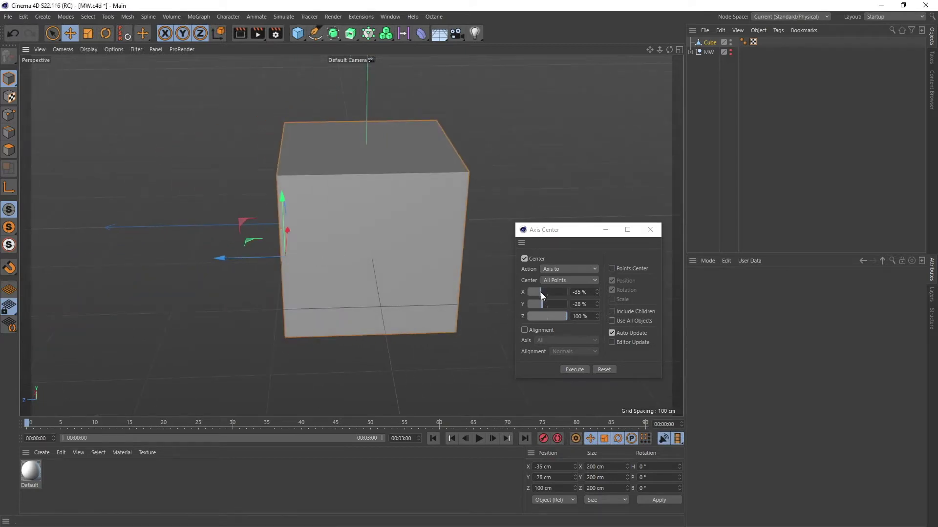
pyautogui.moveTo(542, 304); pyautogui.dragTo(459, 308)
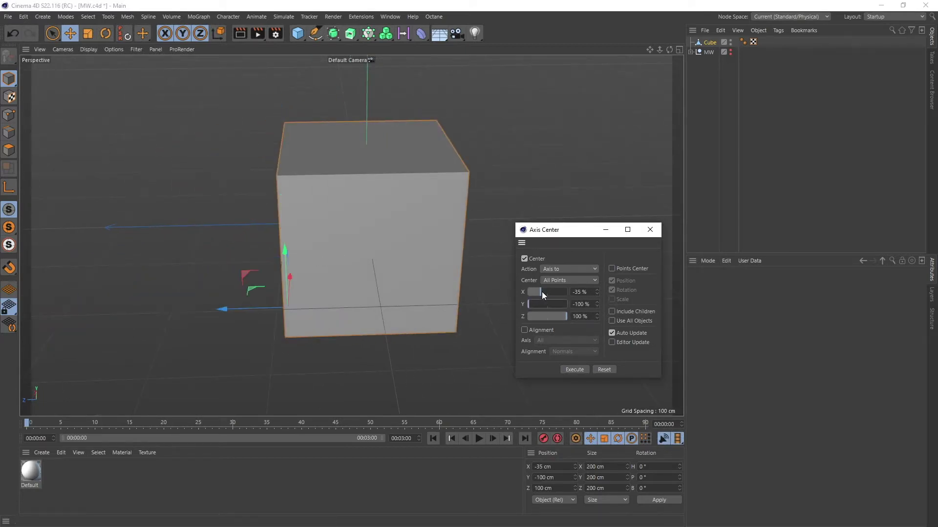
pyautogui.moveTo(541, 291); pyautogui.dragTo(335, 312)
pyautogui.keyDown('alt'); pyautogui.moveTo(335, 309); pyautogui.dragTo(384, 292, button='right'); pyautogui.keyUp('alt')
pyautogui.keyDown('alt'); pyautogui.moveTo(385, 292); pyautogui.dragTo(256, 224); pyautogui.keyUp('alt')
pyautogui.keyDown('alt'); pyautogui.moveTo(327, 276); pyautogui.dragTo(429, 289); pyautogui.keyUp('alt')
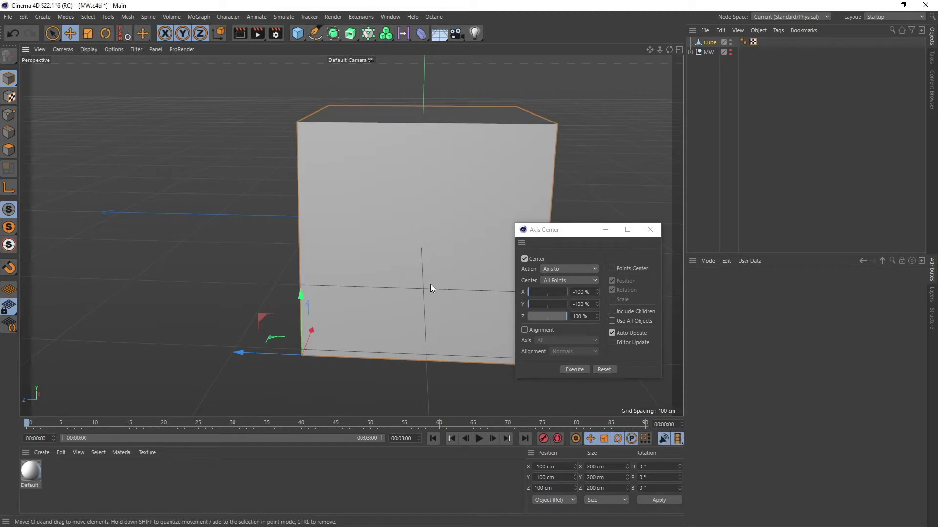
# Centre the cube's axis by setting the X, Y and Z offsets to 0 %.
pyautogui.click(591, 304)
pyautogui.click(546, 303)
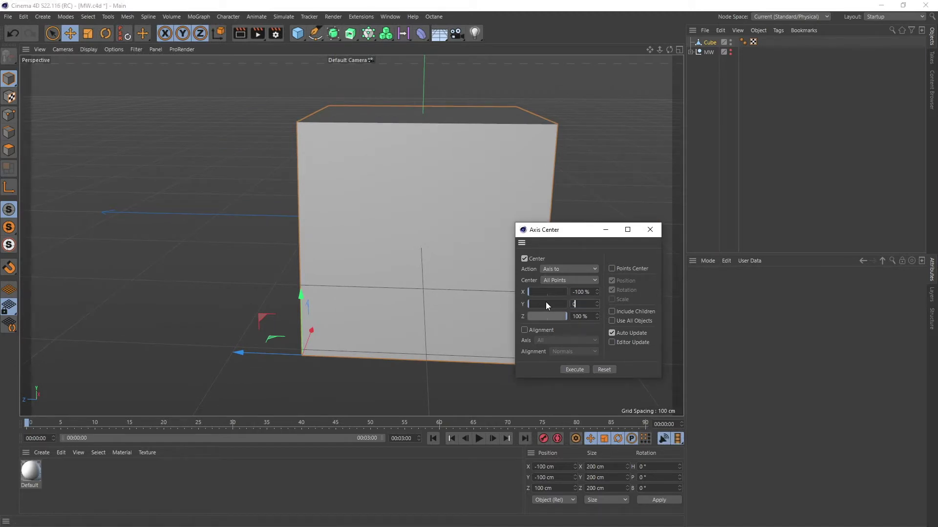
pyautogui.keyDown('alt'); pyautogui.moveTo(368, 245); pyautogui.dragTo(293, 246); pyautogui.keyUp('alt')
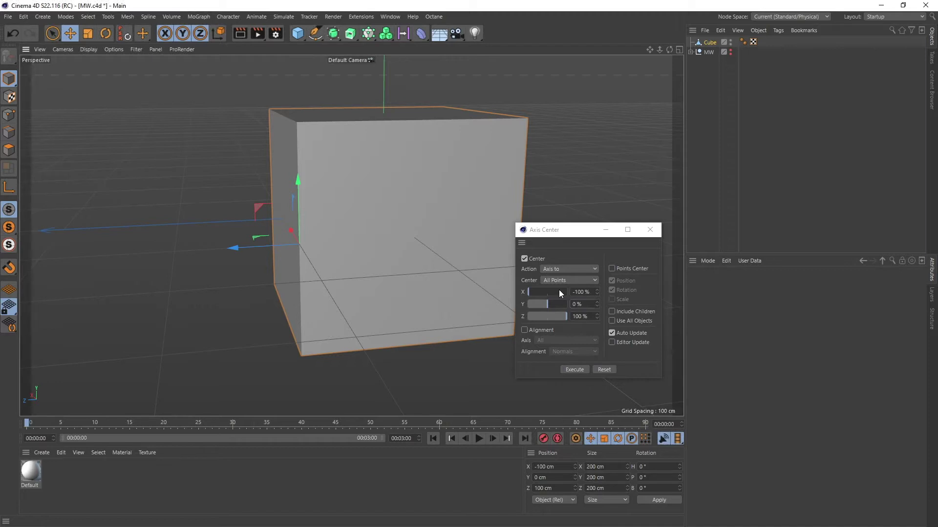
pyautogui.moveTo(592, 294); pyautogui.dragTo(547, 285)
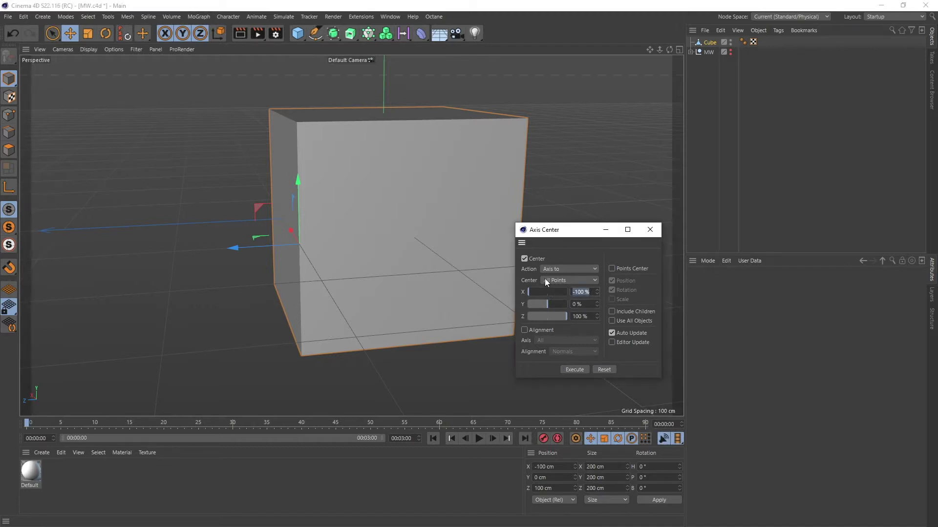
pyautogui.write('0')
pyautogui.press('Tab')
pyautogui.press('Tab')
pyautogui.press('Tab')
pyautogui.write('0')
pyautogui.press('Return')
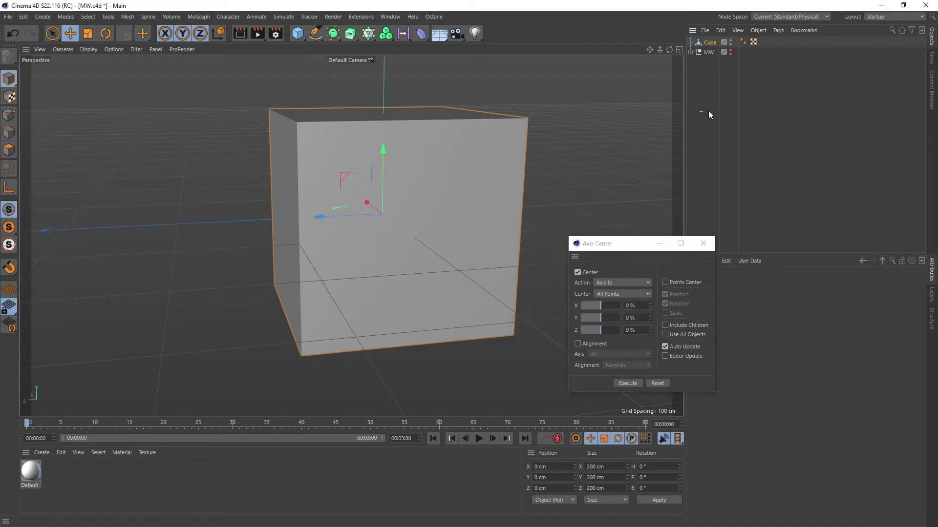
# Delete the cube and make the MW mech model visible in the viewport.
pyautogui.click(708, 110)
pyautogui.click(709, 42)
pyautogui.press('Delete')
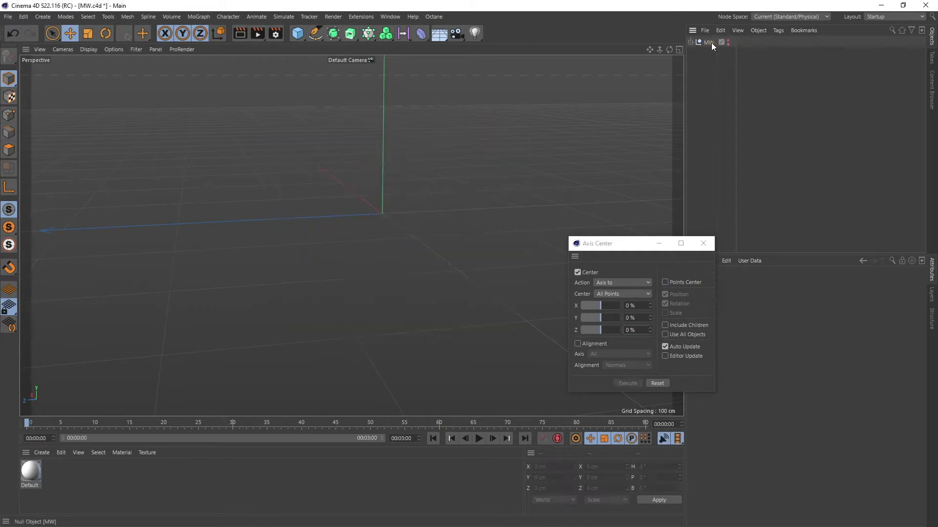
pyautogui.keyDown('alt'); pyautogui.click(728, 43); pyautogui.keyUp('alt')
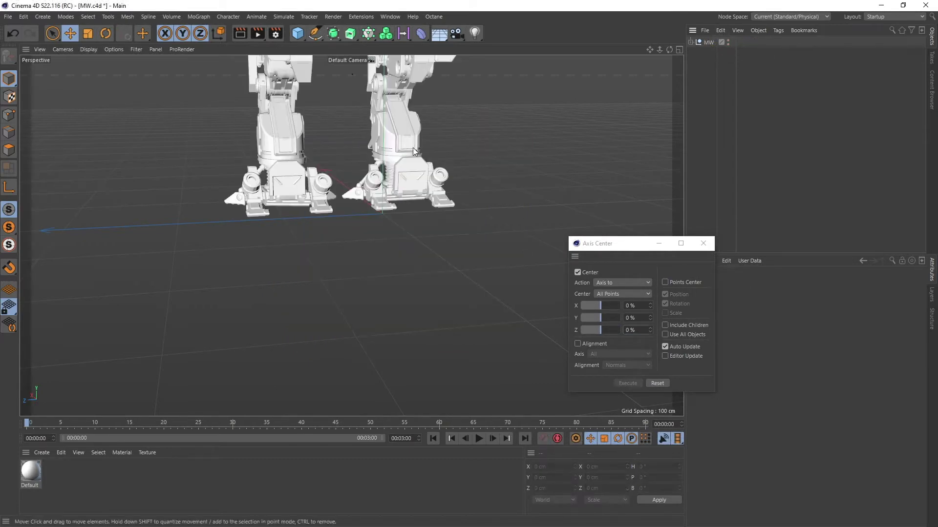
pyautogui.keyDown('alt'); pyautogui.moveTo(401, 73); pyautogui.dragTo(357, 338, button='middle'); pyautogui.keyUp('alt')
pyautogui.keyDown('alt'); pyautogui.moveTo(358, 342); pyautogui.dragTo(374, 247); pyautogui.keyUp('alt')
pyautogui.keyDown('alt'); pyautogui.moveTo(374, 245); pyautogui.dragTo(414, 247, button='middle'); pyautogui.keyUp('alt')
pyautogui.keyDown('alt'); pyautogui.moveTo(415, 247); pyautogui.dragTo(377, 277, button='right'); pyautogui.keyUp('alt')
pyautogui.moveTo(376, 276)
pyautogui.keyDown('alt'); pyautogui.mouseDown()
pyautogui.moveTo(356, 257)
pyautogui.moveTo(389, 263)
pyautogui.mouseUp(); pyautogui.keyUp('alt')
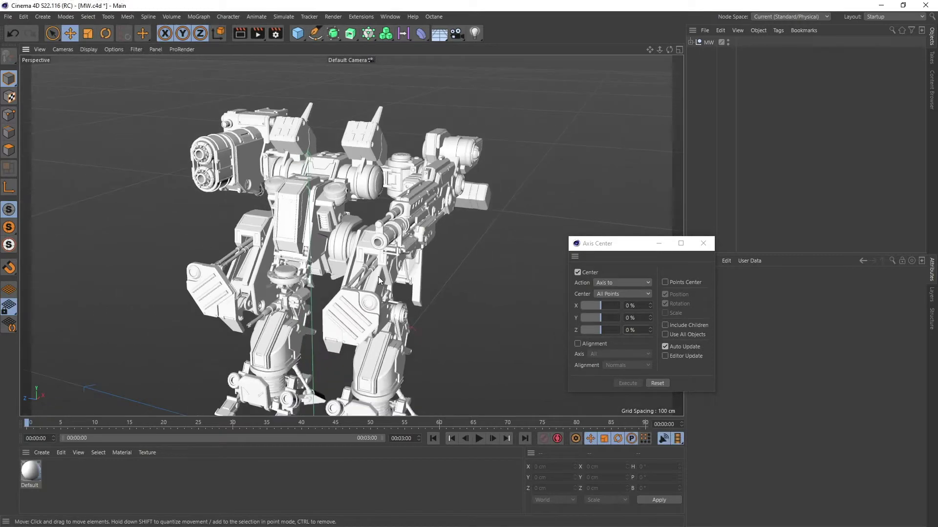
pyautogui.moveTo(388, 264)
pyautogui.keyDown('alt'); pyautogui.mouseDown(button='right')
pyautogui.moveTo(430, 256)
pyautogui.moveTo(406, 263)
pyautogui.mouseUp(button='right'); pyautogui.keyUp('alt')
# Expand the MW group and select individual mech parts, ending on the upper-body part, to check where their axes sit.
pyautogui.click(690, 42)
pyautogui.click(718, 62)
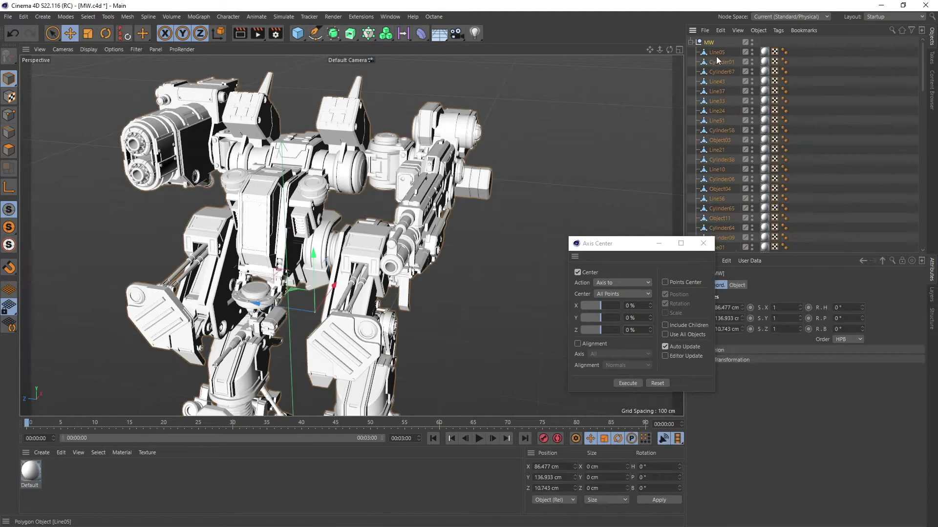
pyautogui.click(717, 121)
pyautogui.click(336, 120)
pyautogui.keyDown('alt'); pyautogui.moveTo(338, 124); pyautogui.dragTo(308, 132); pyautogui.keyUp('alt')
pyautogui.click(395, 141)
pyautogui.moveTo(505, 151)
pyautogui.mouseDown()
pyautogui.moveTo(520, 63)
pyautogui.moveTo(508, 161)
pyautogui.mouseUp()
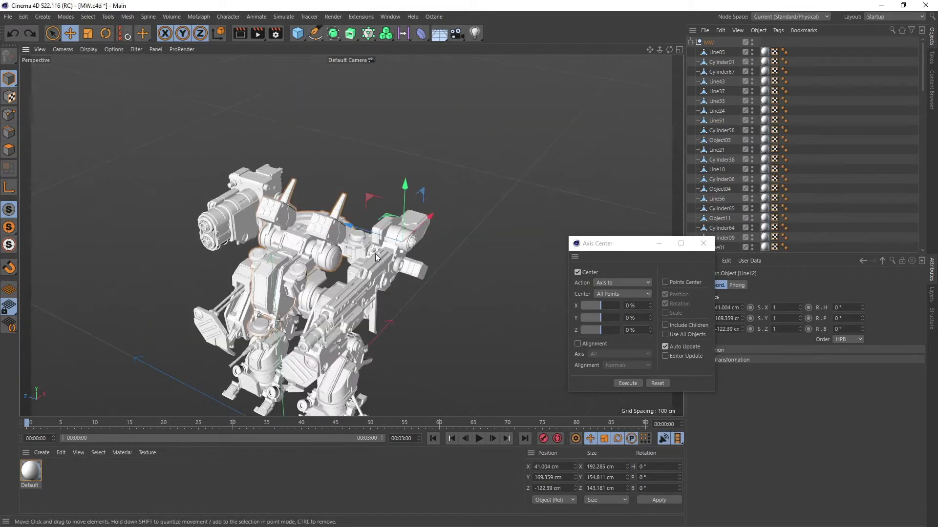
# Select the mech's long gun (Line33) and frame it closely in the viewport.
pyautogui.keyDown('alt'); pyautogui.moveTo(375, 254); pyautogui.dragTo(417, 265); pyautogui.keyUp('alt')
pyautogui.keyDown('alt'); pyautogui.moveTo(418, 266); pyautogui.dragTo(307, 243, button='middle'); pyautogui.keyUp('alt')
pyautogui.keyDown('alt'); pyautogui.moveTo(307, 242); pyautogui.dragTo(376, 244, button='right'); pyautogui.keyUp('alt')
pyautogui.keyDown('alt'); pyautogui.moveTo(376, 244); pyautogui.dragTo(354, 236); pyautogui.keyUp('alt')
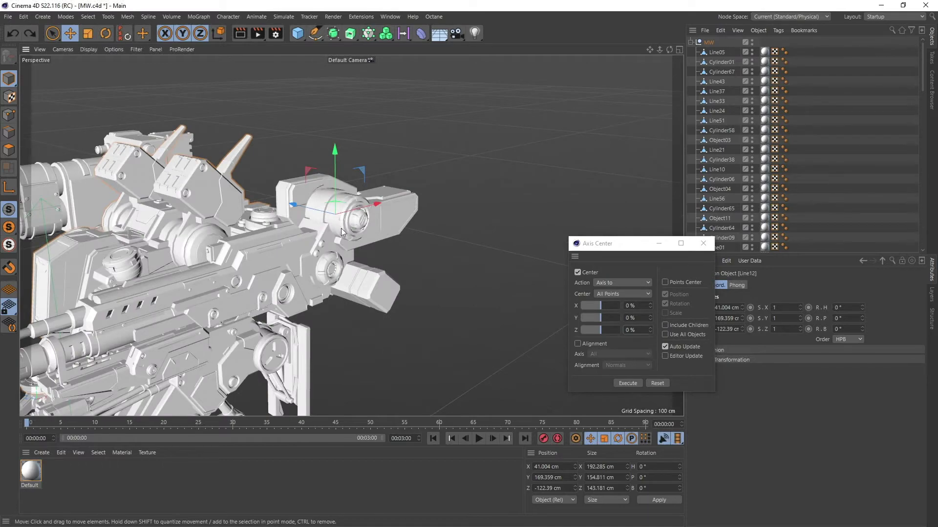
pyautogui.moveTo(309, 250)
pyautogui.keyDown('alt'); pyautogui.mouseDown()
pyautogui.moveTo(359, 236)
pyautogui.moveTo(483, 265)
pyautogui.moveTo(313, 241)
pyautogui.moveTo(385, 237)
pyautogui.moveTo(365, 257)
pyautogui.moveTo(328, 254)
pyautogui.moveTo(216, 207)
pyautogui.moveTo(284, 252)
pyautogui.moveTo(312, 233)
pyautogui.mouseUp(); pyautogui.keyUp('alt')
pyautogui.click(394, 270)
pyautogui.keyDown('alt'); pyautogui.moveTo(311, 233); pyautogui.dragTo(290, 260, button='middle'); pyautogui.keyUp('alt')
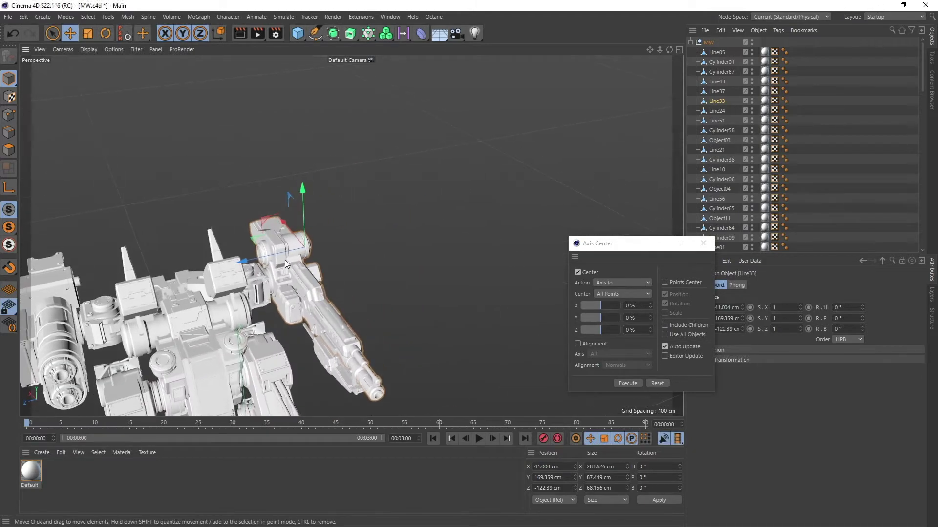
pyautogui.keyDown('alt'); pyautogui.moveTo(290, 260); pyautogui.dragTo(348, 250, button='right'); pyautogui.keyUp('alt')
pyautogui.keyDown('alt'); pyautogui.moveTo(349, 250); pyautogui.dragTo(268, 216); pyautogui.keyUp('alt')
# Try moving the gun along its Z axis, and undo the move.
pyautogui.moveTo(376, 185); pyautogui.dragTo(363, 169)
pyautogui.hotkey('ctrl', 'z')
pyautogui.hotkey('ctrl', 'z')
pyautogui.hotkey('ctrl', 'z')
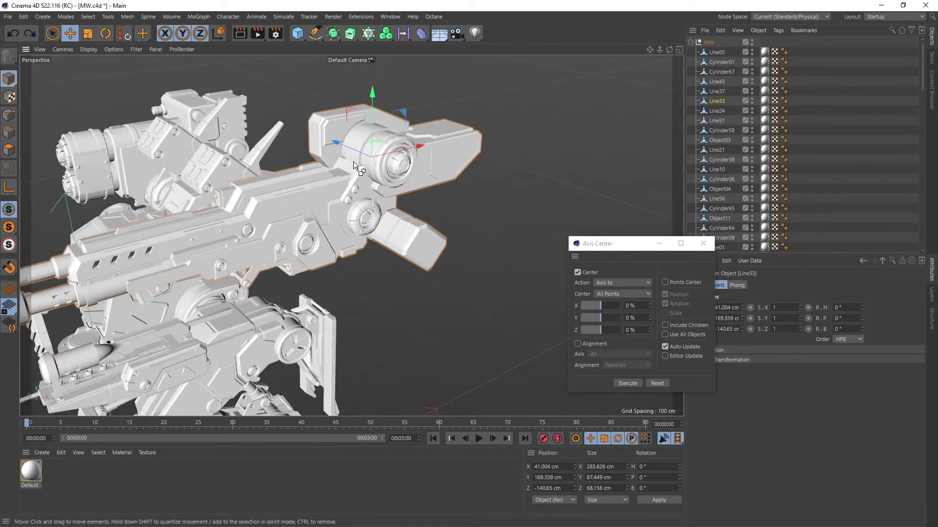
# Try rotating the gun about its off-centre axis, and undo the rotation.
pyautogui.keyDown('alt'); pyautogui.moveTo(354, 238); pyautogui.dragTo(420, 251); pyautogui.keyUp('alt')
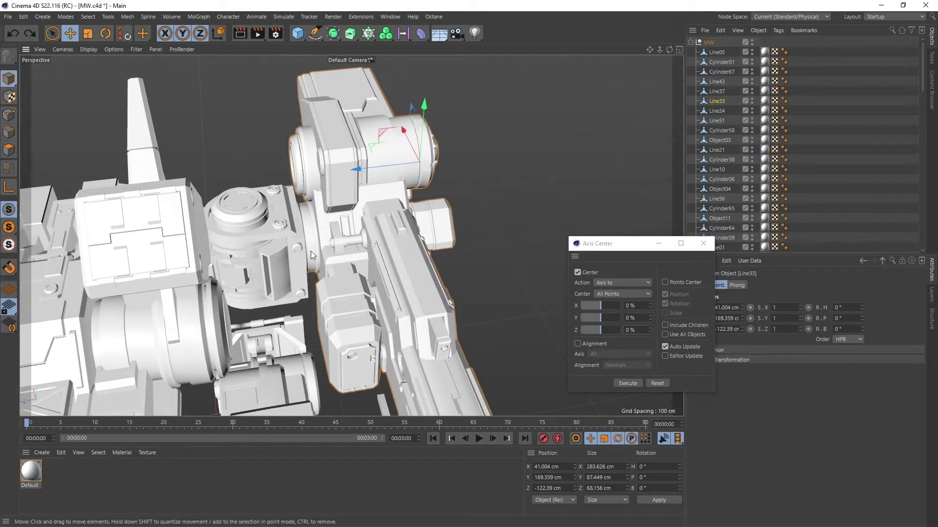
pyautogui.keyDown('alt'); pyautogui.moveTo(312, 253); pyautogui.dragTo(381, 208); pyautogui.keyUp('alt')
pyautogui.press('r')
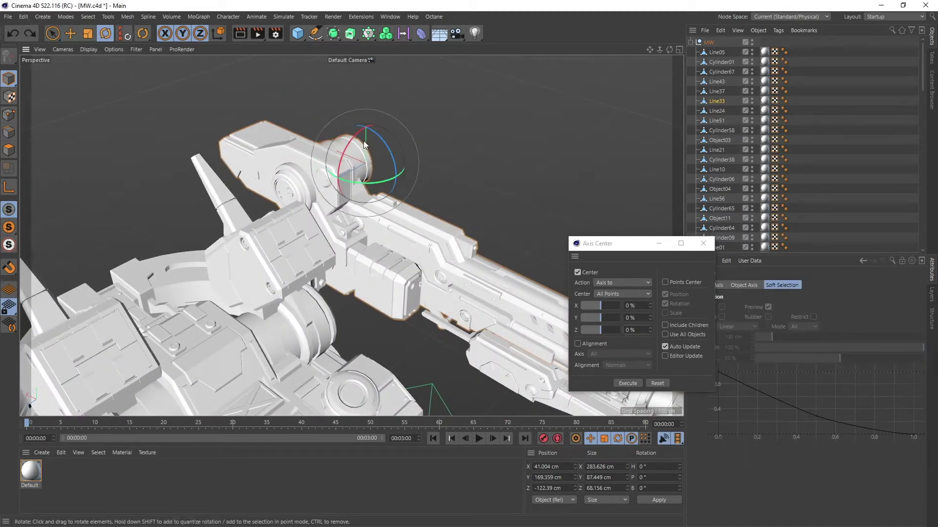
pyautogui.moveTo(391, 152); pyautogui.dragTo(376, 174)
pyautogui.hotkey('ctrl', 'z')
pyautogui.keyDown('alt'); pyautogui.moveTo(340, 219); pyautogui.dragTo(300, 267); pyautogui.keyUp('alt')
# Isolate the gun in the Right view by hiding the MW group while forcing Line33 visible.
pyautogui.press('F3')
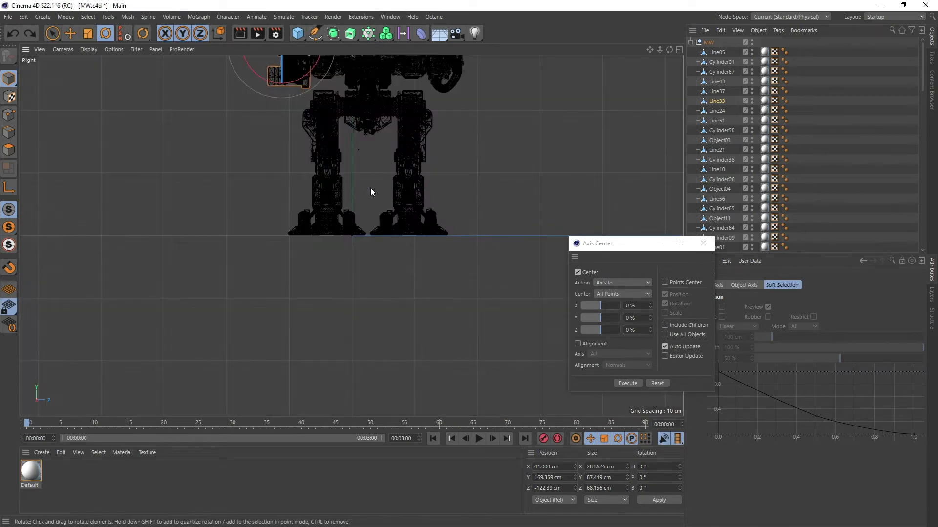
pyautogui.scroll(-3, 376, 178)
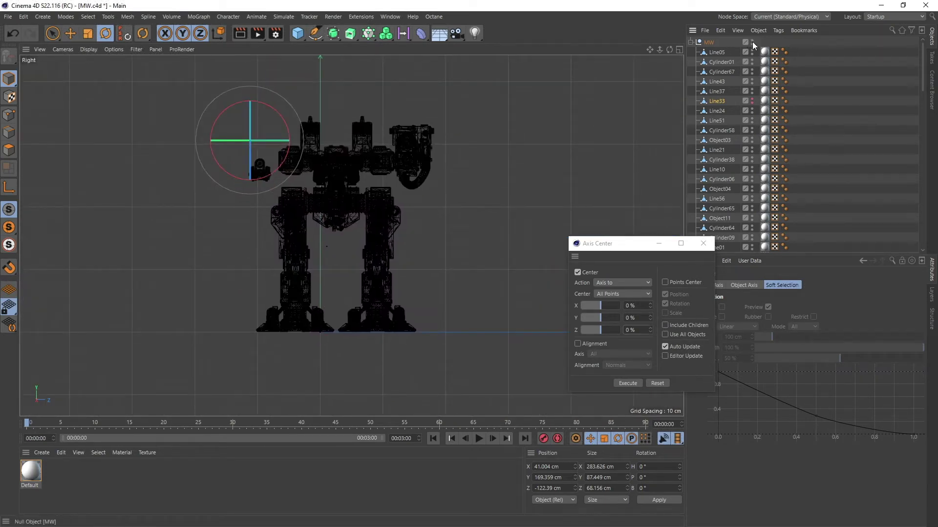
pyautogui.click(752, 42)
pyautogui.click(751, 101)
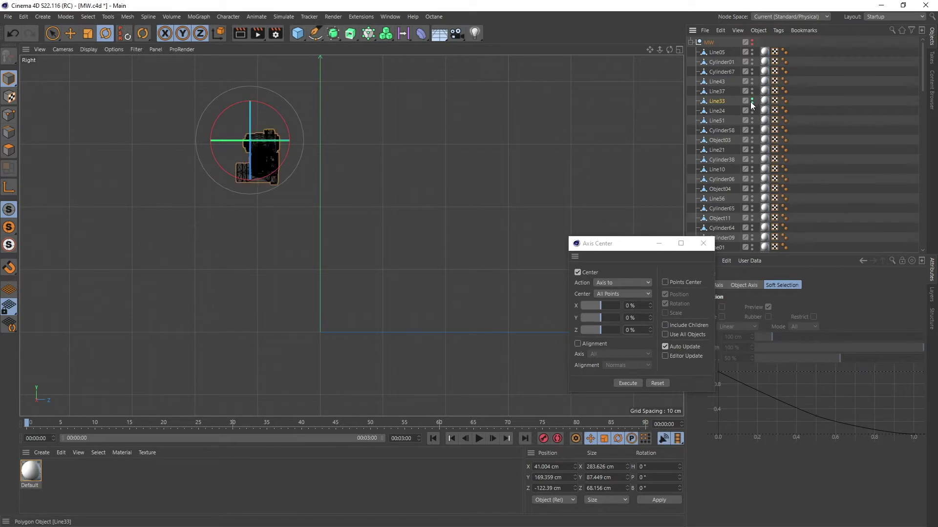
# Examine the isolated gun's axis position and round joint opening in the Top, Front and Perspective views.
pyautogui.scroll(3, 259, 176)
pyautogui.press('F4')
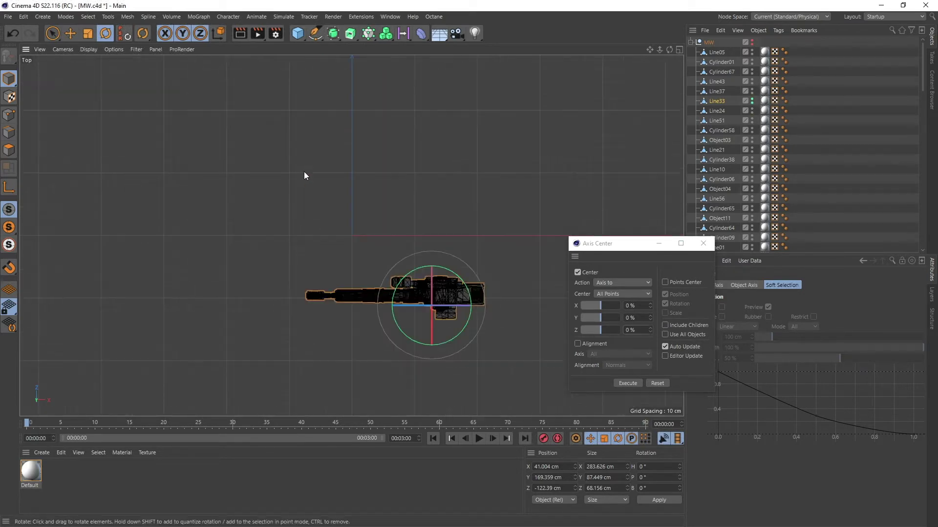
pyautogui.scroll(5, 388, 233)
pyautogui.scroll(-6, 397, 212)
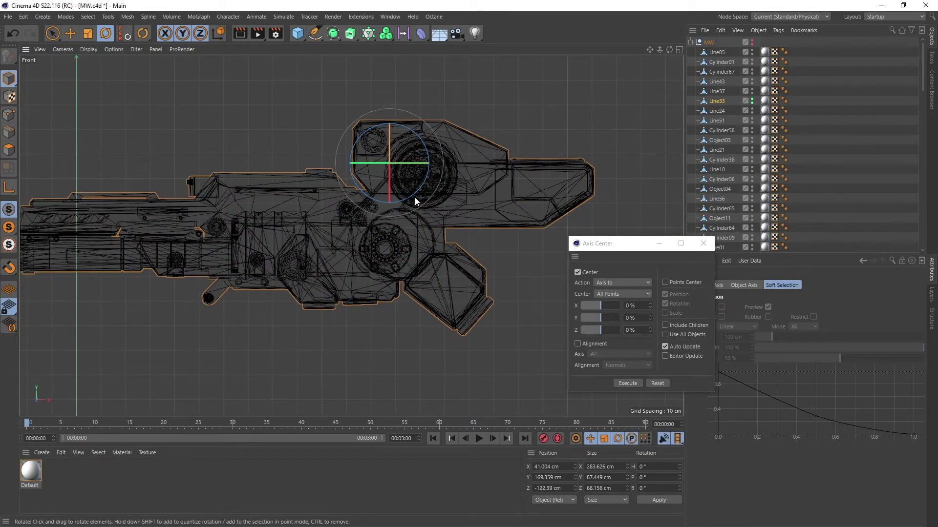
pyautogui.press('F1')
pyautogui.keyDown('alt'); pyautogui.moveTo(299, 212); pyautogui.dragTo(356, 213); pyautogui.keyUp('alt')
pyautogui.scroll(6, 423, 226)
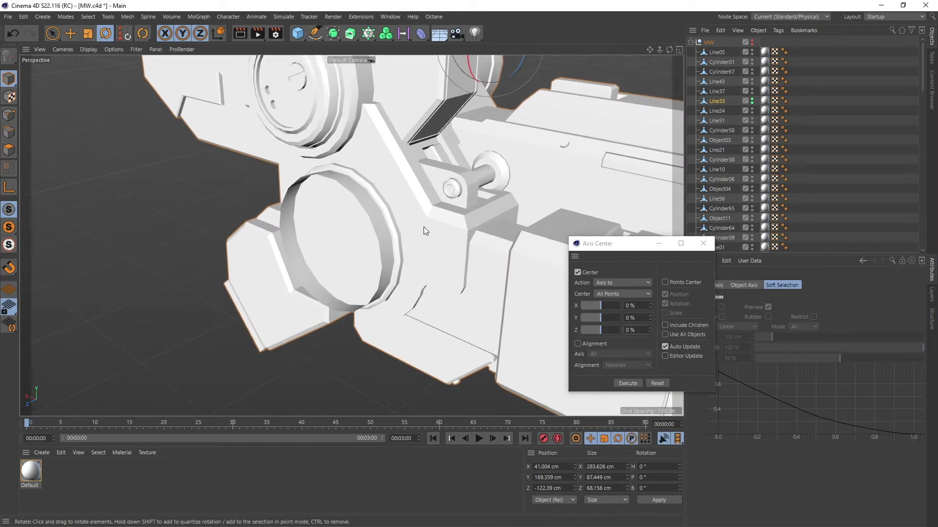
# Set the Z offset of the axis centring to 1% and switch Line33 to Edges mode.
pyautogui.keyDown('alt'); pyautogui.moveTo(423, 227); pyautogui.dragTo(430, 230); pyautogui.keyUp('alt')
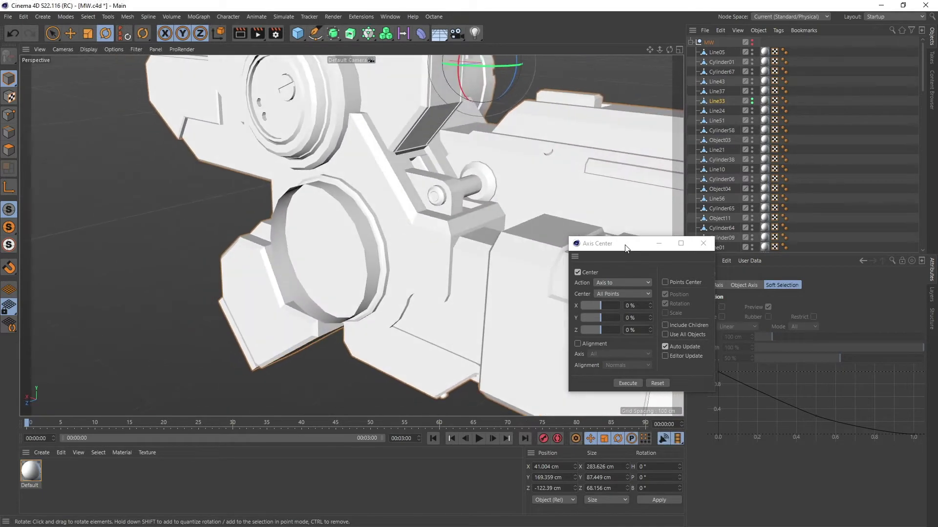
pyautogui.moveTo(626, 245); pyautogui.dragTo(115, 170)
pyautogui.write('1')
pyautogui.keyDown('alt'); pyautogui.moveTo(307, 208); pyautogui.dragTo(403, 203); pyautogui.keyUp('alt')
pyautogui.scroll(3, 404, 203)
pyautogui.click(428, 204)
pyautogui.click(809, 103)
pyautogui.click(718, 101)
pyautogui.click(8, 169)
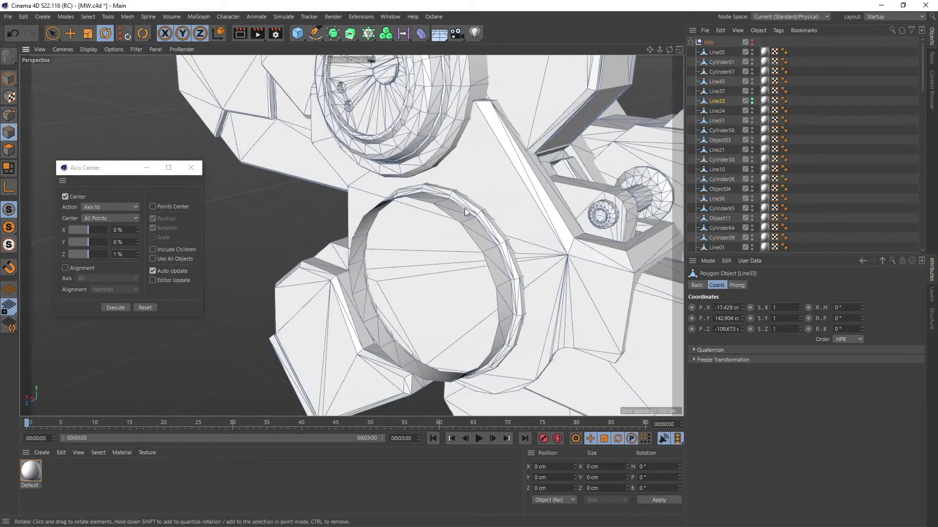
# Loop-select the outer rim edges of the gun's round joint opening.
pyautogui.keyDown('alt'); pyautogui.moveTo(476, 205); pyautogui.dragTo(465, 237); pyautogui.keyUp('alt')
pyautogui.keyDown('alt'); pyautogui.moveTo(464, 236); pyautogui.dragTo(472, 161, button='middle'); pyautogui.keyUp('alt')
pyautogui.keyDown('alt'); pyautogui.moveTo(455, 187); pyautogui.dragTo(470, 171, button='right'); pyautogui.keyUp('alt')
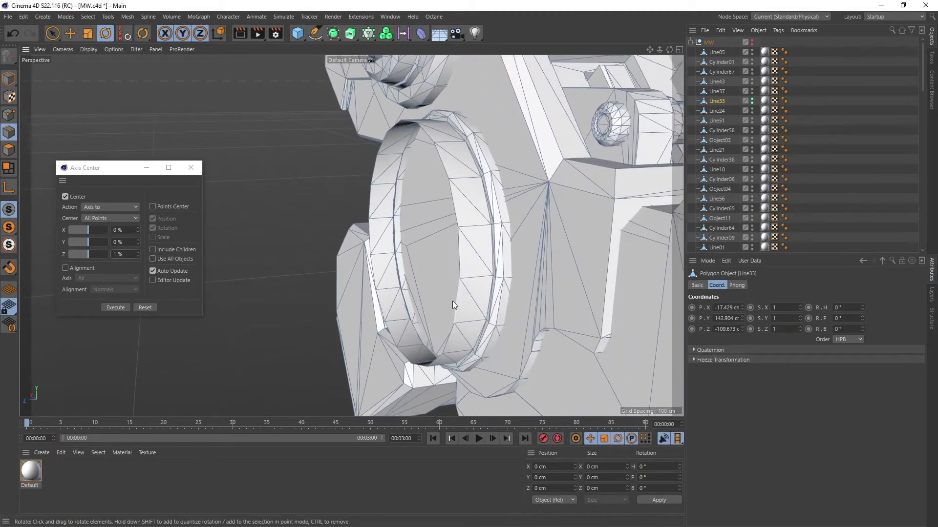
pyautogui.keyDown('alt'); pyautogui.moveTo(446, 308); pyautogui.dragTo(451, 152); pyautogui.keyUp('alt')
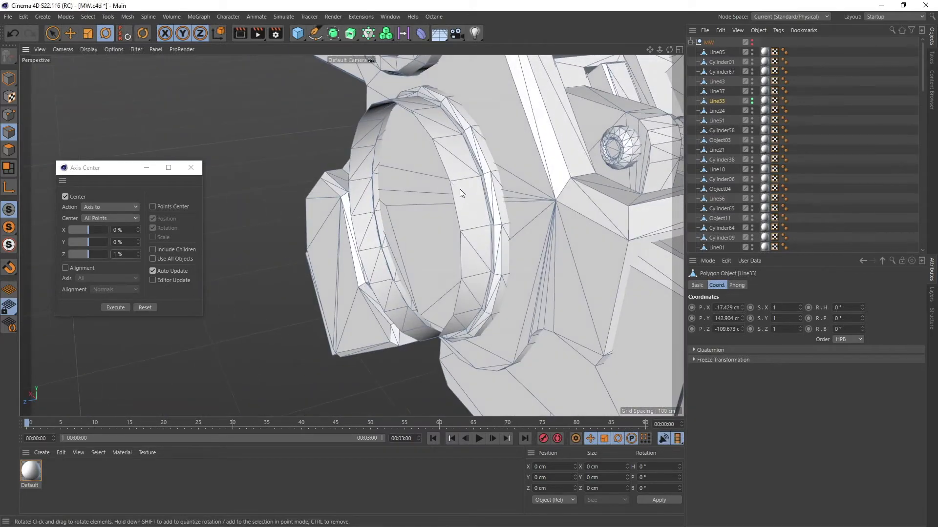
pyautogui.keyDown('alt'); pyautogui.moveTo(457, 190); pyautogui.dragTo(443, 148); pyautogui.keyUp('alt')
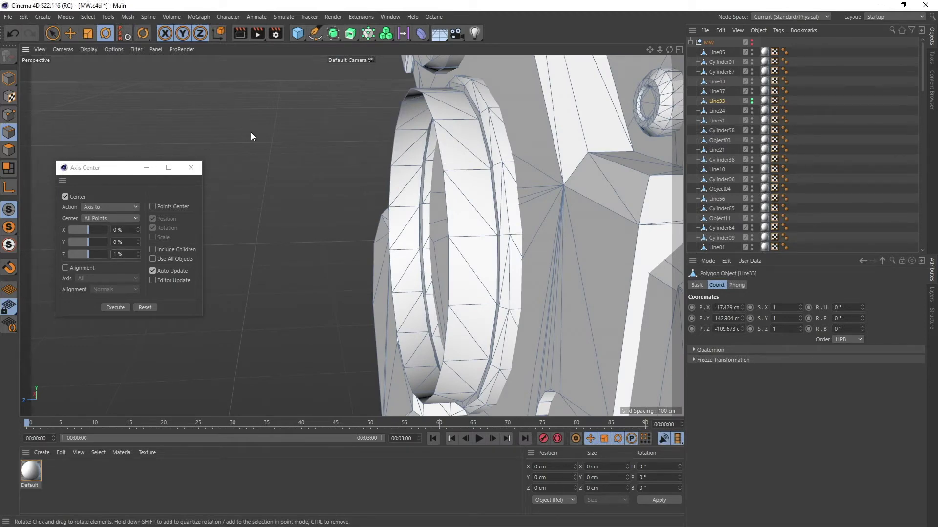
pyautogui.press('u')
pyautogui.press('l')
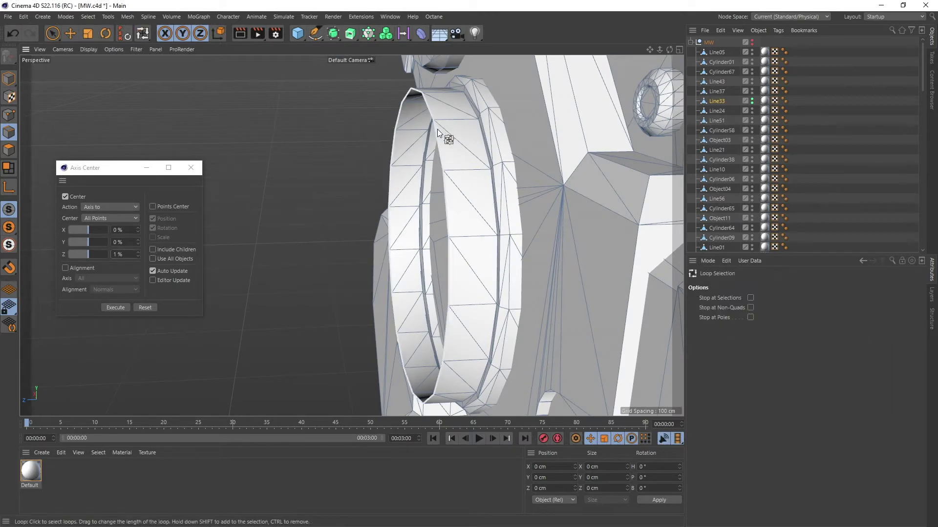
pyautogui.click(438, 129)
pyautogui.keyDown('alt'); pyautogui.moveTo(446, 142); pyautogui.dragTo(477, 160); pyautogui.keyUp('alt')
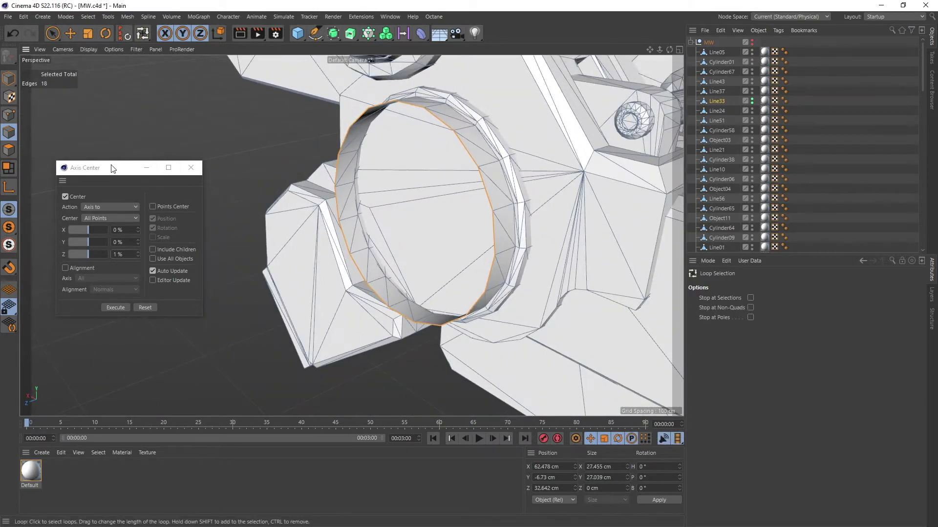
# Set the axis centring target to Selected Edges, keeping the settings window clear of the joint opening.
pyautogui.moveTo(104, 171); pyautogui.dragTo(214, 102)
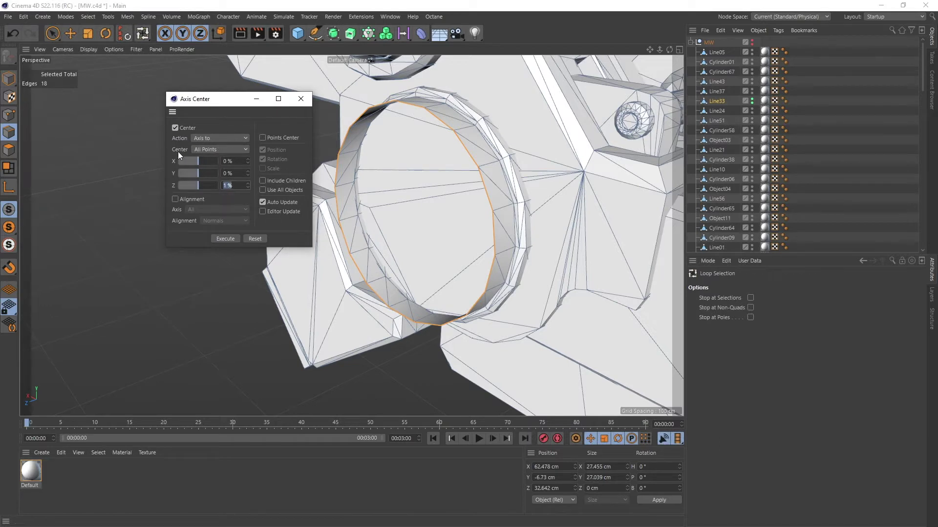
pyautogui.click(218, 150)
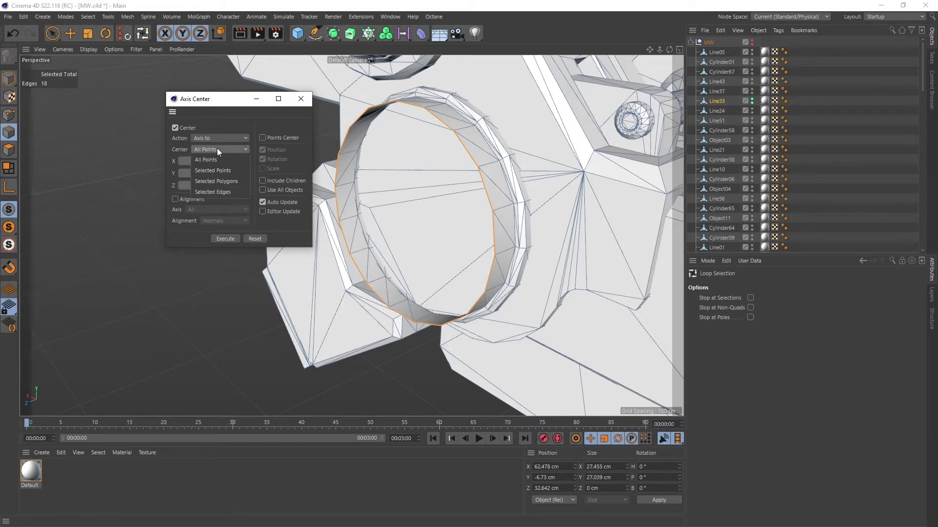
pyautogui.click(210, 192)
pyautogui.moveTo(232, 104); pyautogui.dragTo(156, 167)
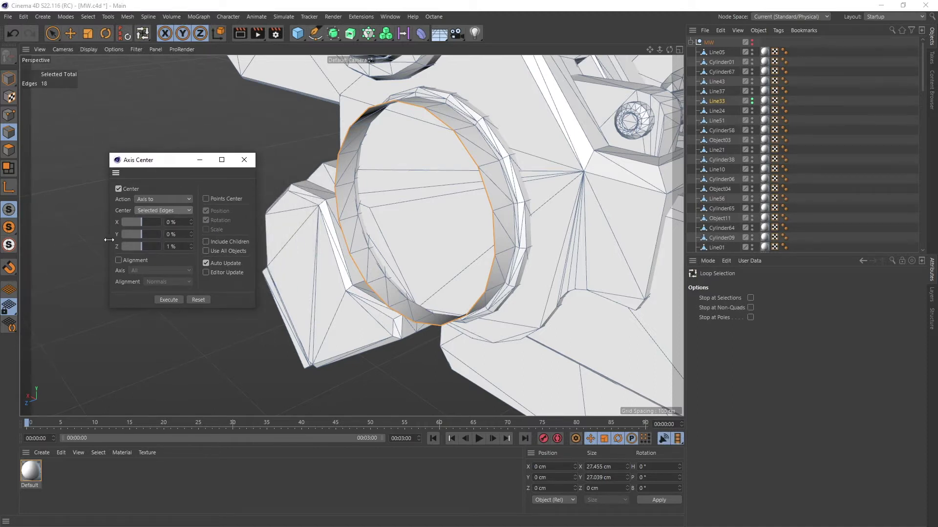
# Return to Model mode, execute the axis centring on the selected rim edges, and activate the Move tool.
pyautogui.click(9, 78)
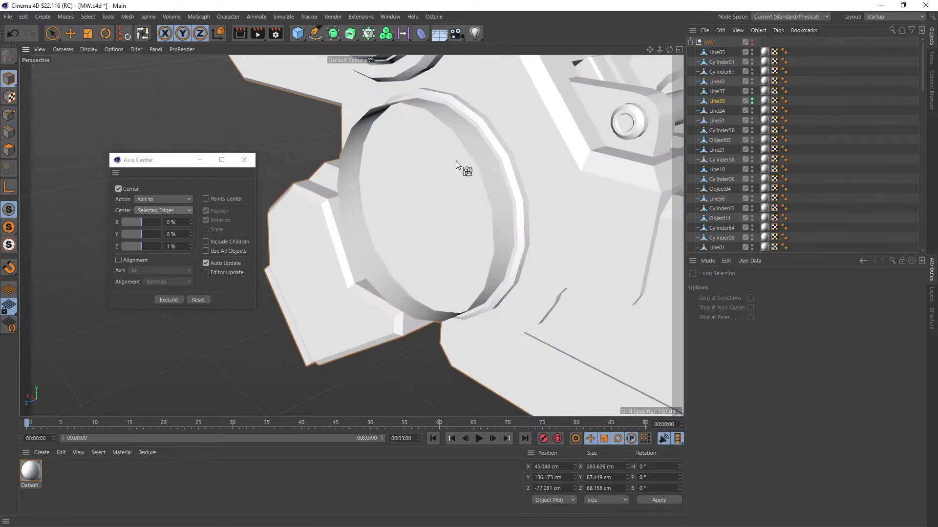
pyautogui.scroll(-4, 449, 164)
pyautogui.keyDown('alt'); pyautogui.moveTo(455, 185); pyautogui.dragTo(455, 234, button='middle'); pyautogui.keyUp('alt')
pyautogui.keyDown('alt'); pyautogui.moveTo(456, 234); pyautogui.dragTo(438, 236); pyautogui.keyUp('alt')
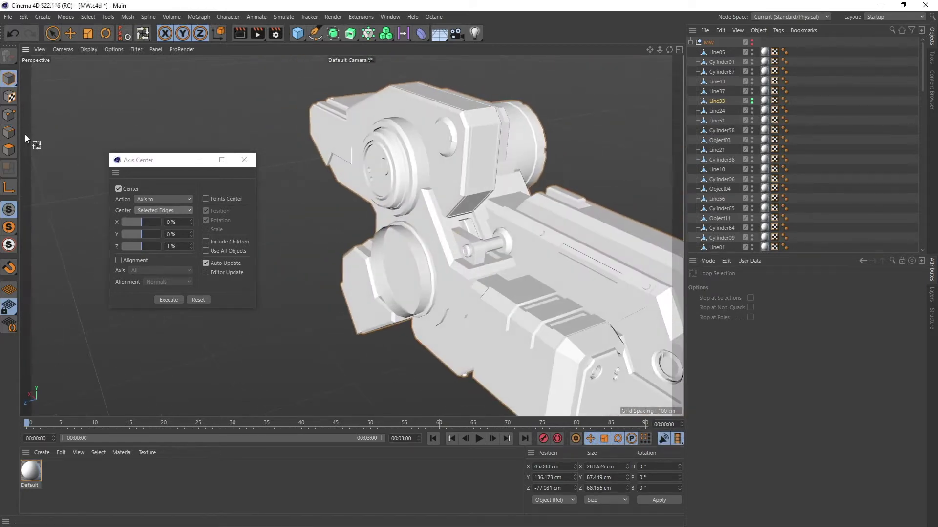
pyautogui.click(9, 132)
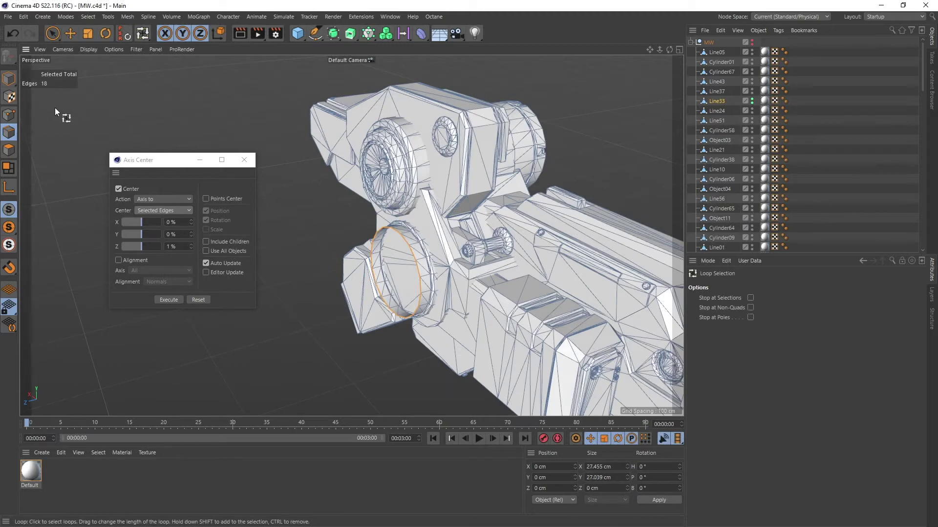
pyautogui.click(9, 79)
pyautogui.keyDown('alt'); pyautogui.moveTo(386, 185); pyautogui.dragTo(393, 179); pyautogui.keyUp('alt')
pyautogui.click(172, 300)
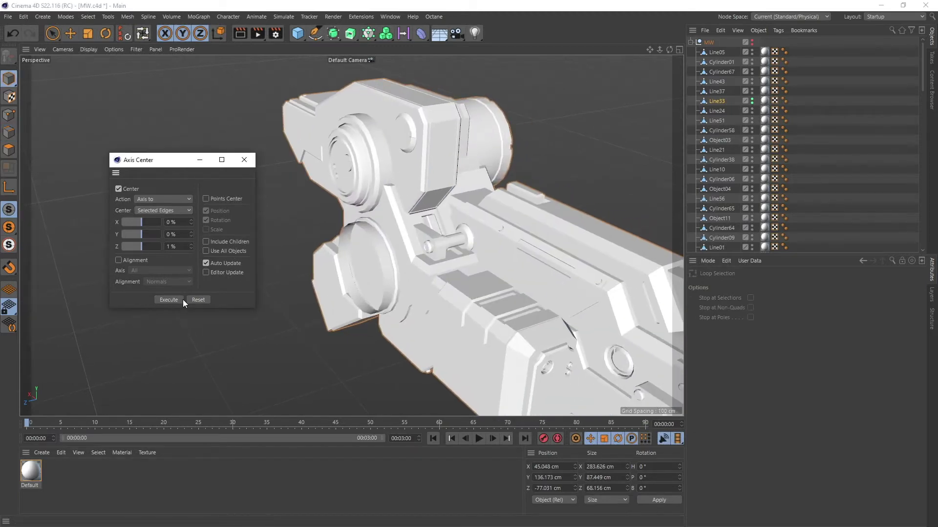
pyautogui.press('e')
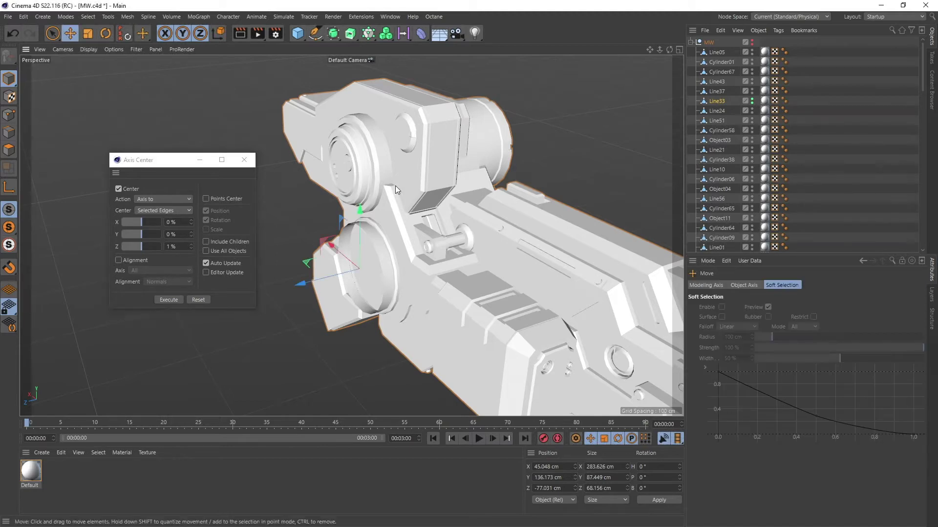
# Try rotating the gun about its recentred joint axis, and undo the rotation.
pyautogui.keyDown('alt'); pyautogui.moveTo(417, 193); pyautogui.dragTo(432, 221); pyautogui.keyUp('alt')
pyautogui.keyDown('alt'); pyautogui.moveTo(432, 221); pyautogui.dragTo(470, 219, button='right'); pyautogui.keyUp('alt')
pyautogui.keyDown('alt'); pyautogui.moveTo(449, 214); pyautogui.dragTo(604, 231); pyautogui.keyUp('alt')
pyautogui.scroll(-10, 603, 230)
pyautogui.press('r')
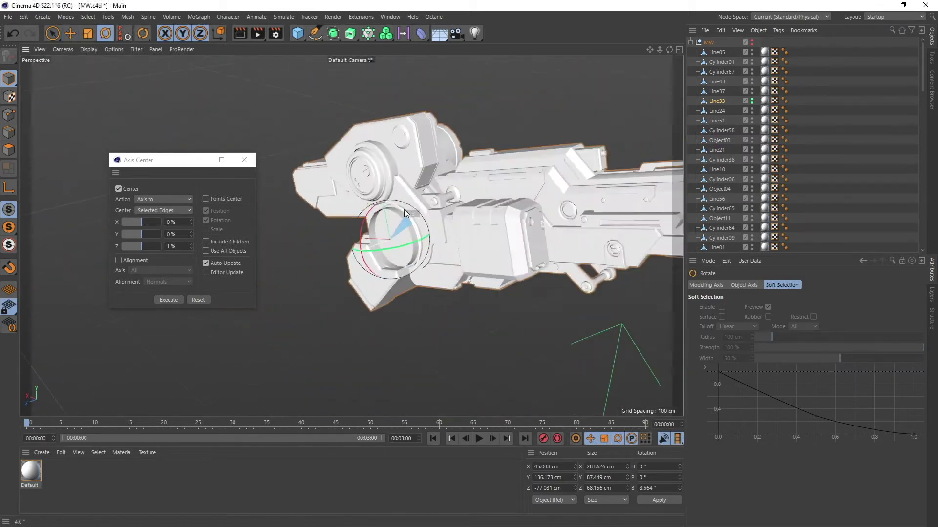
pyautogui.moveTo(400, 204); pyautogui.dragTo(418, 262)
pyautogui.hotkey('ctrl', 'z')
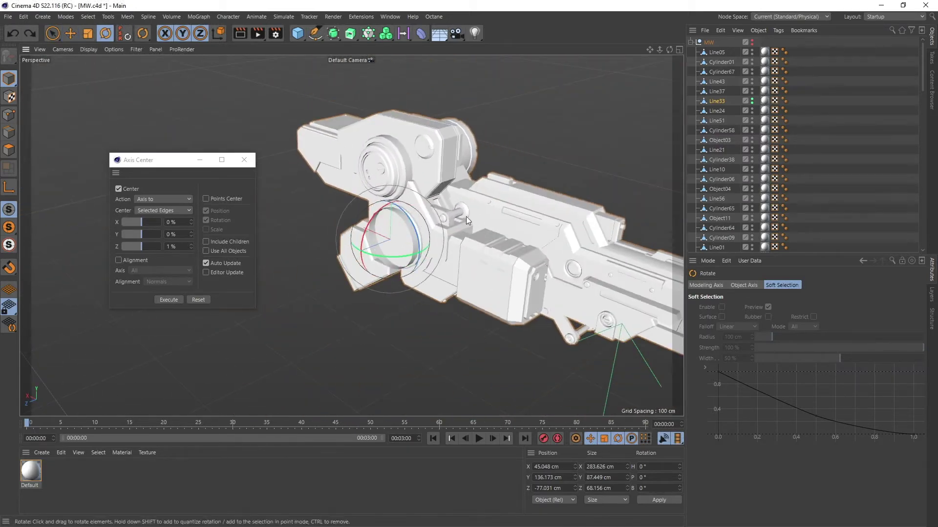
# Show the whole MW group again and select the ridged armour plate over the gun joint.
pyautogui.click(751, 42)
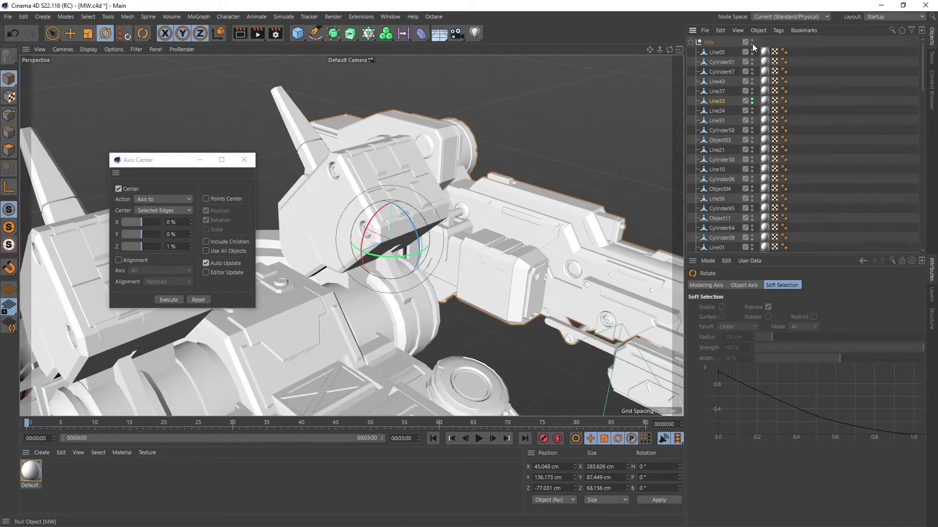
pyautogui.keyDown('alt'); pyautogui.moveTo(449, 210); pyautogui.dragTo(567, 237); pyautogui.keyUp('alt')
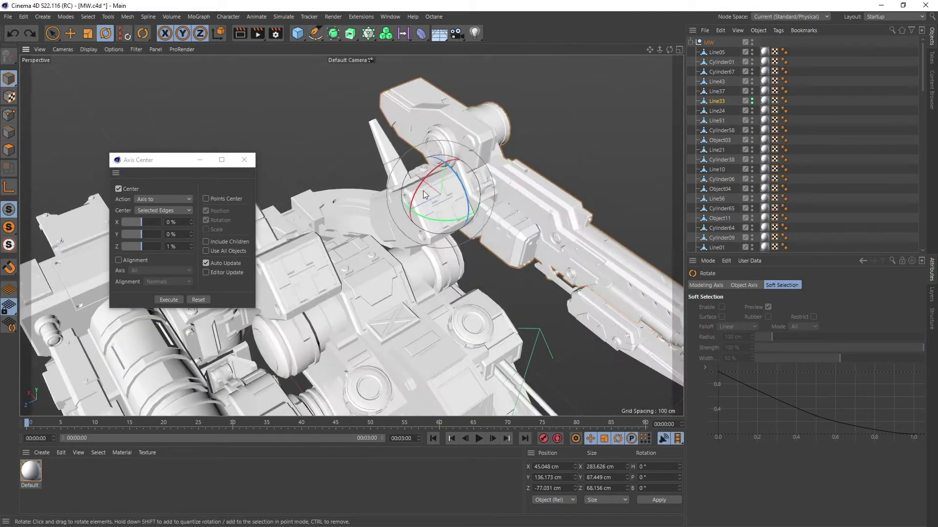
pyautogui.keyDown('alt'); pyautogui.moveTo(423, 189); pyautogui.dragTo(484, 185, button='right'); pyautogui.keyUp('alt')
pyautogui.keyDown('alt'); pyautogui.moveTo(440, 199); pyautogui.dragTo(601, 214); pyautogui.keyUp('alt')
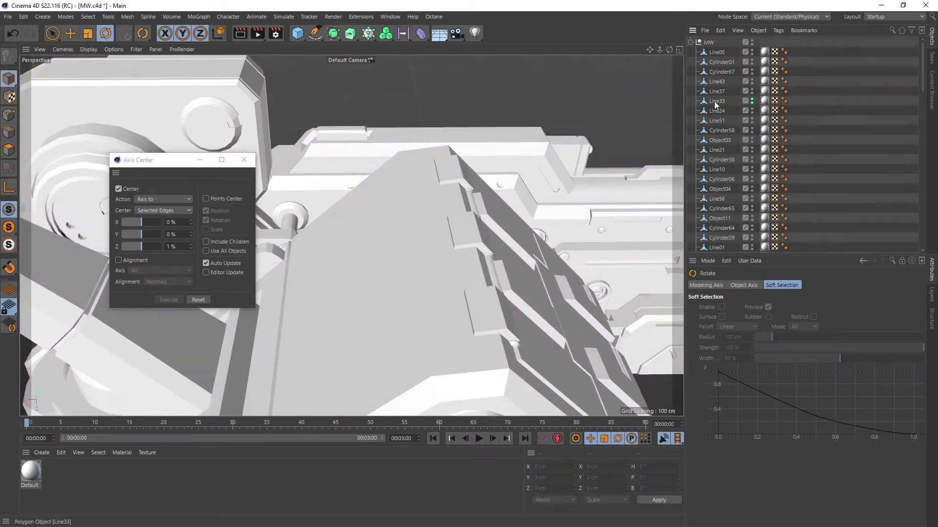
pyautogui.click(714, 101)
pyautogui.keyDown('alt'); pyautogui.moveTo(465, 209); pyautogui.dragTo(412, 244); pyautogui.keyUp('alt')
pyautogui.click(414, 235)
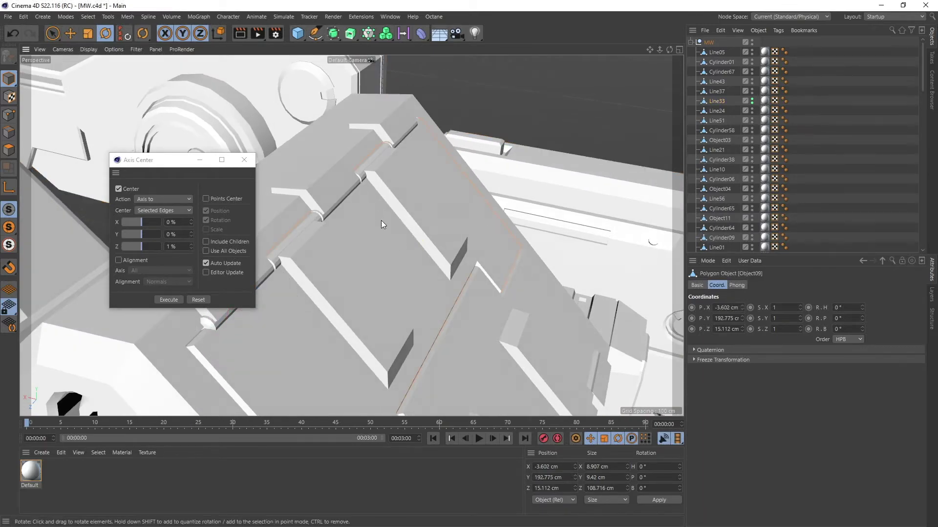
# Try rotating the armour plate about its original axis, and undo the rotation.
pyautogui.keyDown('alt'); pyautogui.moveTo(385, 229); pyautogui.dragTo(280, 285, button='right'); pyautogui.keyUp('alt')
pyautogui.press('e')
pyautogui.keyDown('alt'); pyautogui.moveTo(411, 289); pyautogui.dragTo(391, 284); pyautogui.keyUp('alt')
pyautogui.press('r')
pyautogui.hotkey('ctrl', 'z')
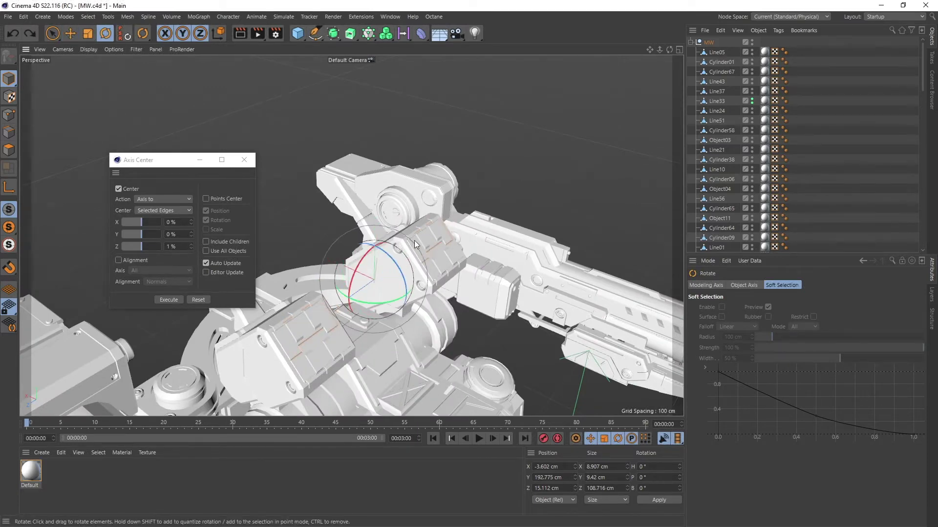
# Hide the MW group and force the armour plate Object09 visible alongside the gun.
pyautogui.scroll(6, 421, 236)
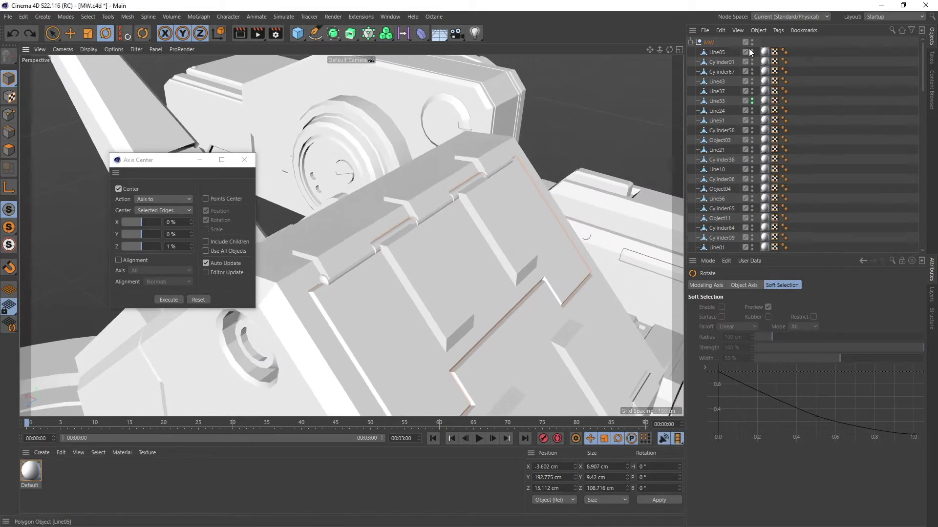
pyautogui.click(746, 43)
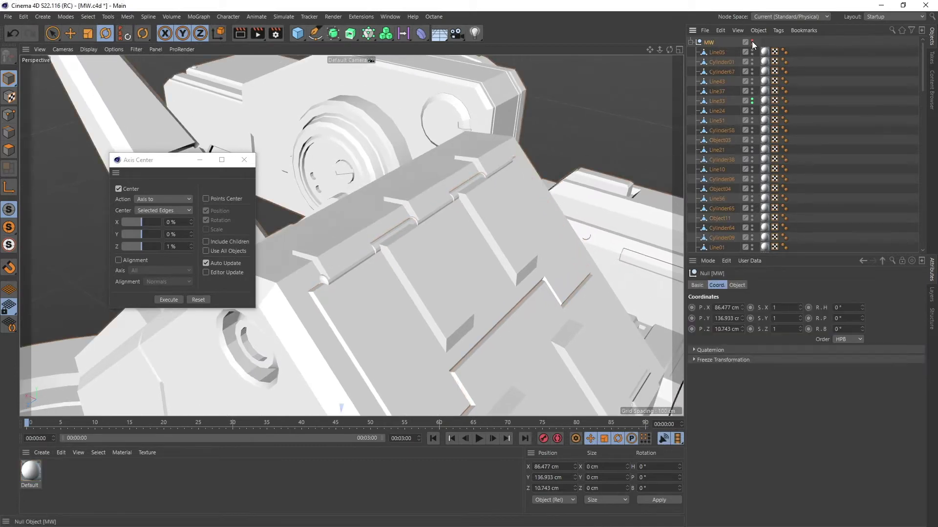
pyautogui.click(752, 42)
pyautogui.click(793, 57)
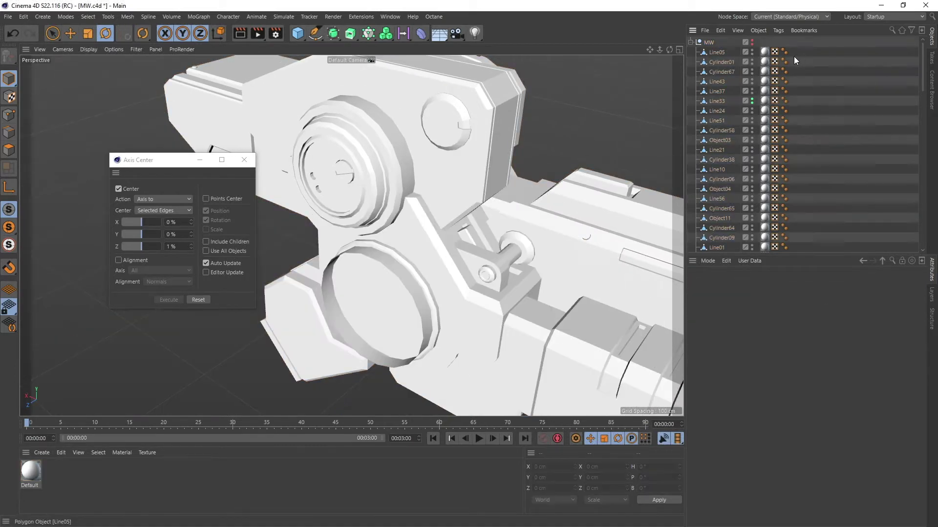
pyautogui.click(752, 42)
pyautogui.click(464, 265)
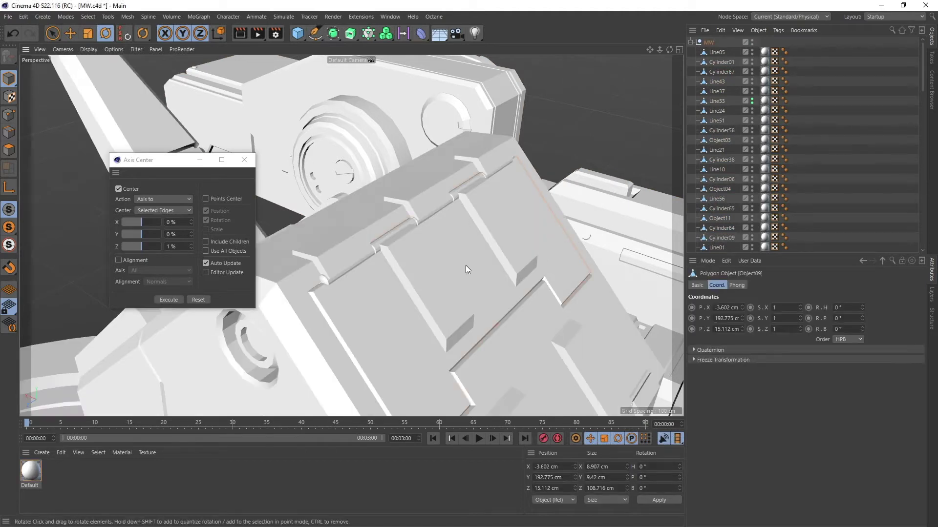
pyautogui.click(752, 42)
pyautogui.scroll(-10, 795, 124)
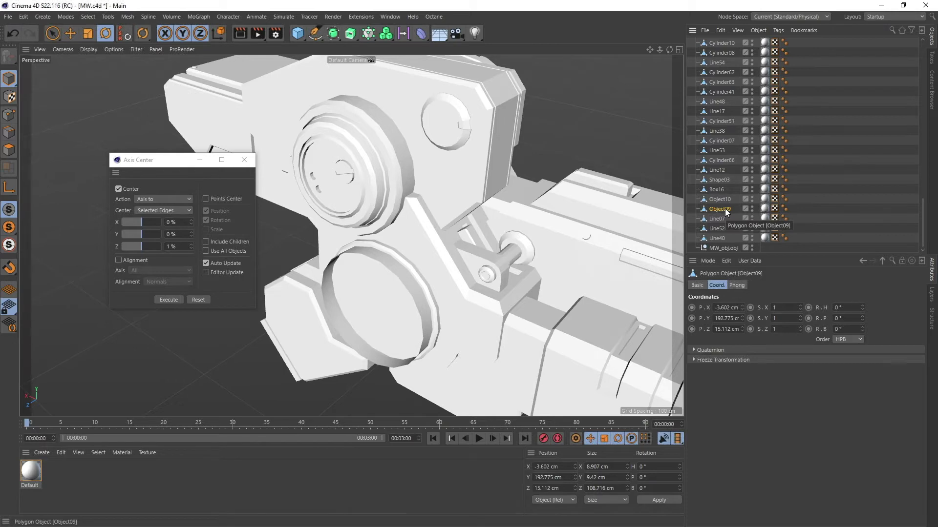
pyautogui.click(752, 207)
pyautogui.click(752, 208)
pyautogui.click(751, 208)
# Select the ring of polygons on the end face of the plate's curved hinge with Live Selection.
pyautogui.keyDown('alt'); pyautogui.moveTo(477, 241); pyautogui.dragTo(650, 171); pyautogui.keyUp('alt')
pyautogui.click(9, 150)
pyautogui.keyDown('alt'); pyautogui.moveTo(341, 183); pyautogui.dragTo(396, 184); pyautogui.keyUp('alt')
pyautogui.scroll(5, 395, 184)
pyautogui.press('9')
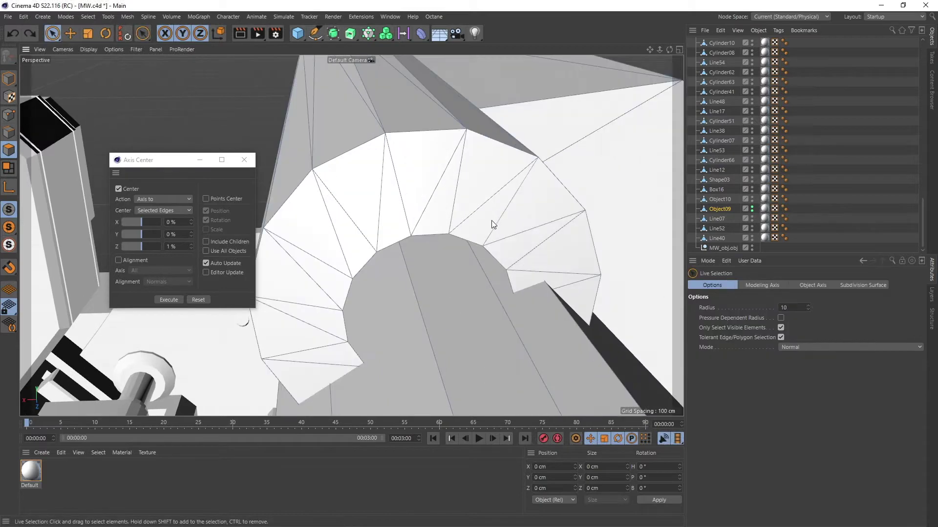
pyautogui.moveTo(589, 291)
pyautogui.mouseDown()
pyautogui.moveTo(477, 177)
pyautogui.moveTo(328, 244)
pyautogui.moveTo(298, 398)
pyautogui.mouseUp()
pyautogui.keyDown('alt'); pyautogui.moveTo(397, 346); pyautogui.dragTo(456, 188); pyautogui.keyUp('alt')
pyautogui.moveTo(351, 282)
pyautogui.keyDown('shift'); pyautogui.mouseDown()
pyautogui.moveTo(329, 268)
pyautogui.moveTo(490, 245)
pyautogui.moveTo(506, 189)
pyautogui.moveTo(496, 186)
pyautogui.moveTo(462, 263)
pyautogui.moveTo(450, 203)
pyautogui.moveTo(373, 184)
pyautogui.moveTo(446, 162)
pyautogui.moveTo(484, 169)
pyautogui.moveTo(440, 182)
pyautogui.moveTo(438, 195)
pyautogui.moveTo(482, 189)
pyautogui.moveTo(476, 172)
pyautogui.moveTo(505, 148)
pyautogui.moveTo(492, 195)
pyautogui.moveTo(435, 193)
pyautogui.moveTo(517, 189)
pyautogui.mouseUp(); pyautogui.keyUp('shift')
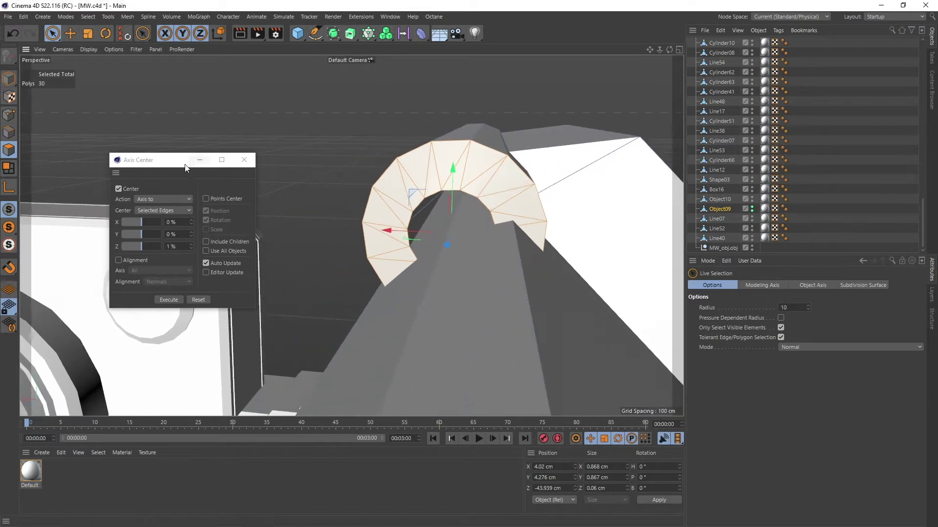
# Centre Object09's axis on Selected Polygons in Model mode, and turn off Auto Update.
pyautogui.click(8, 78)
pyautogui.keyDown('alt'); pyautogui.moveTo(490, 191); pyautogui.dragTo(526, 209); pyautogui.keyUp('alt')
pyautogui.press('e')
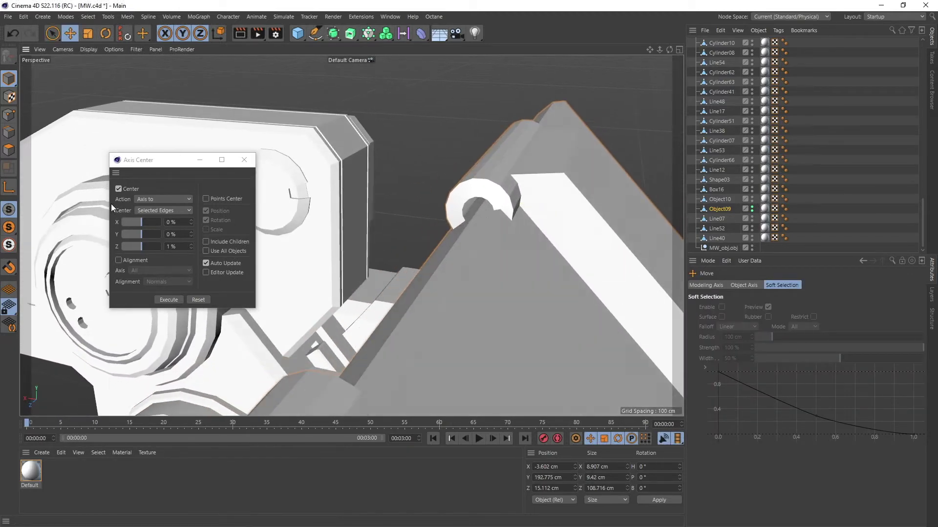
pyautogui.click(150, 209)
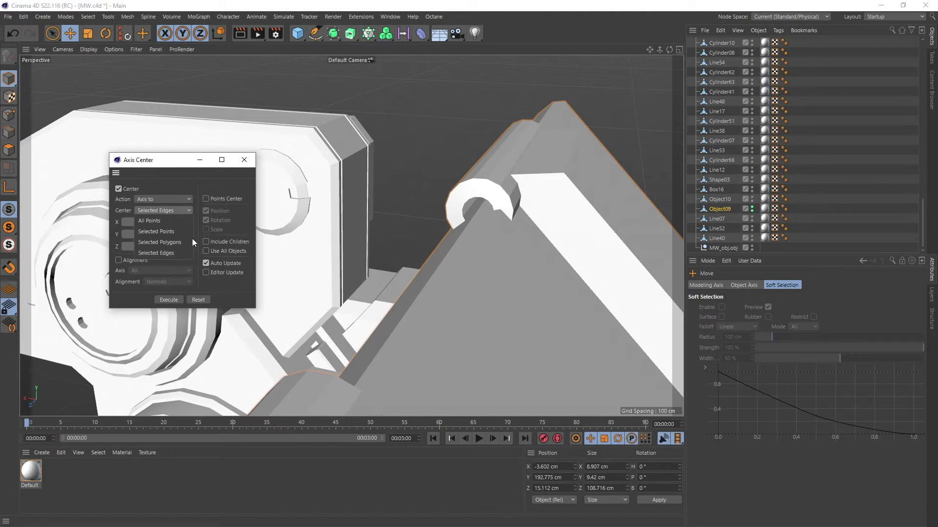
pyautogui.click(163, 243)
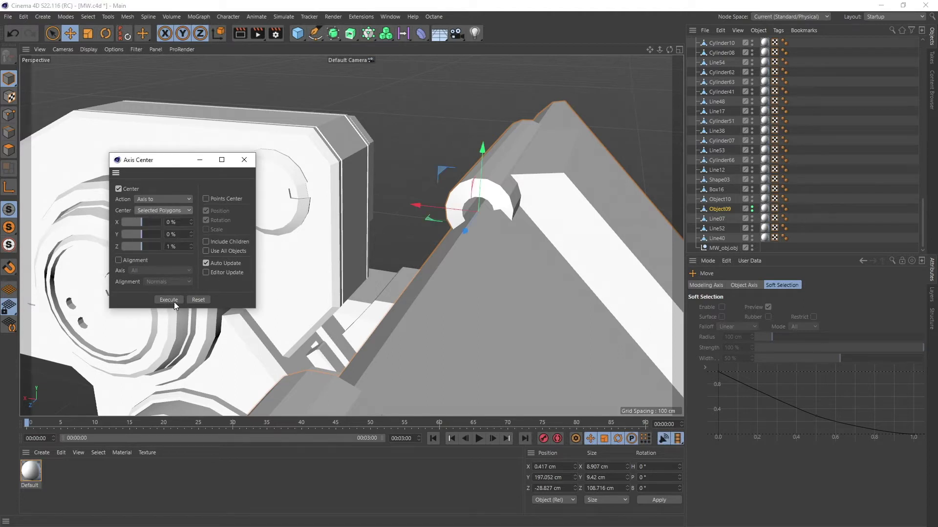
pyautogui.click(208, 263)
pyautogui.moveTo(162, 166); pyautogui.dragTo(109, 162)
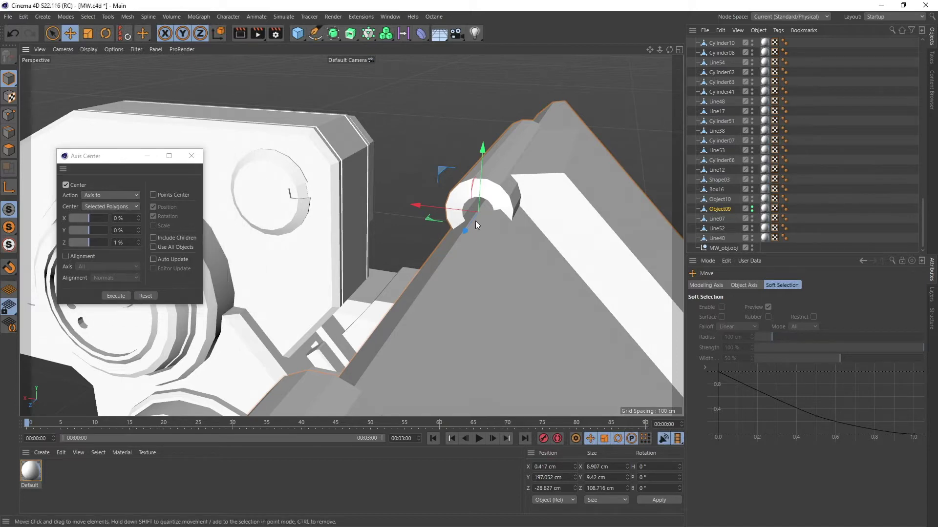
# Try rotating the armour plate Object09 about its re-centred hinge axis, and return it to its original angle.
pyautogui.scroll(5, 522, 217)
pyautogui.keyDown('alt'); pyautogui.moveTo(491, 218); pyautogui.dragTo(516, 184); pyautogui.keyUp('alt')
pyautogui.press('r')
pyautogui.keyDown('alt'); pyautogui.moveTo(450, 183); pyautogui.dragTo(423, 225); pyautogui.keyUp('alt')
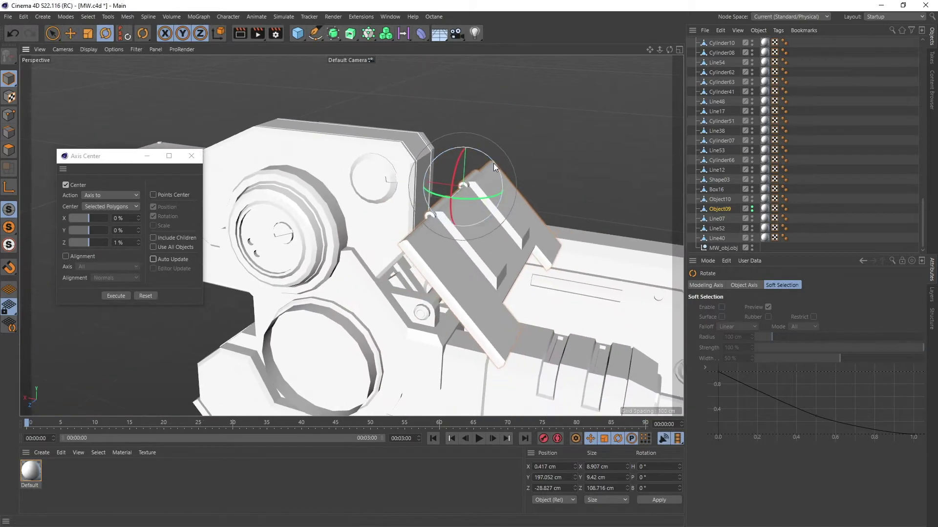
pyautogui.moveTo(492, 162)
pyautogui.mouseDown()
pyautogui.moveTo(432, 131)
pyautogui.moveTo(486, 169)
pyautogui.mouseUp()
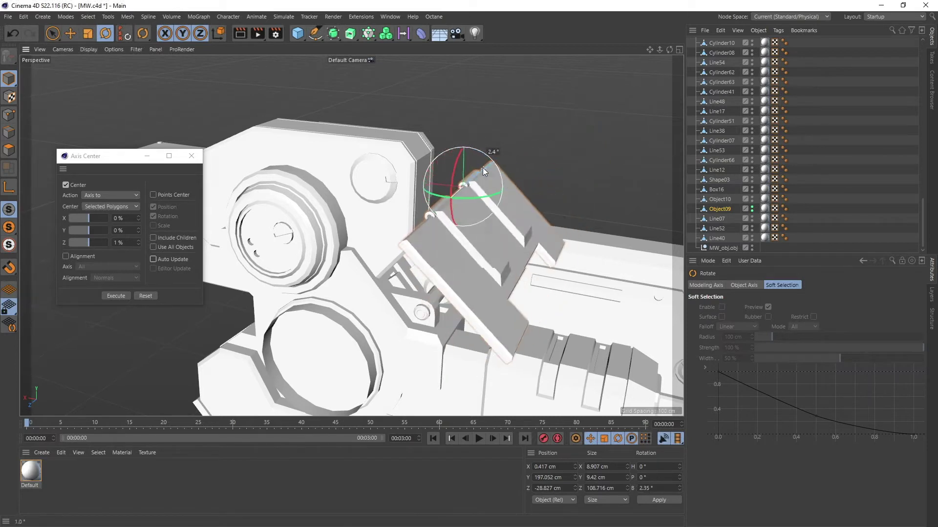
pyautogui.scroll(8, 482, 181)
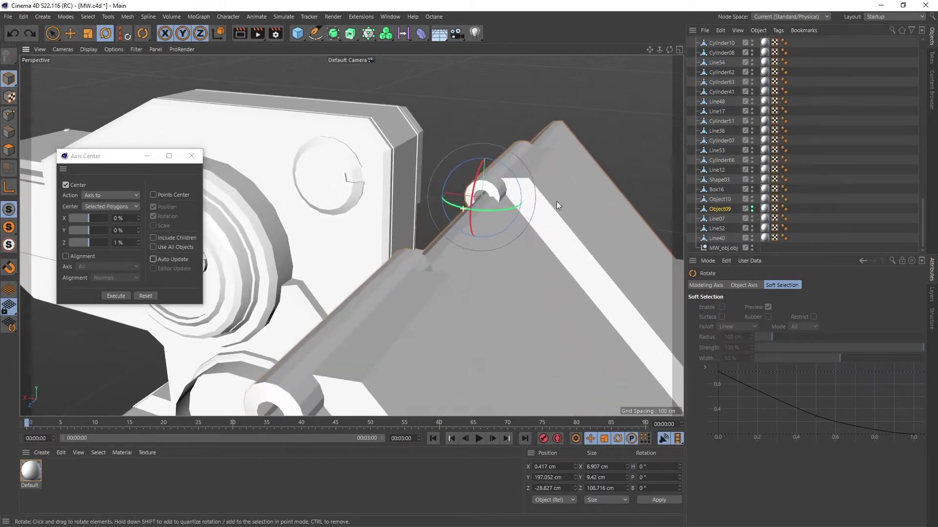
pyautogui.keyDown('alt'); pyautogui.moveTo(555, 201); pyautogui.dragTo(436, 241); pyautogui.keyUp('alt')
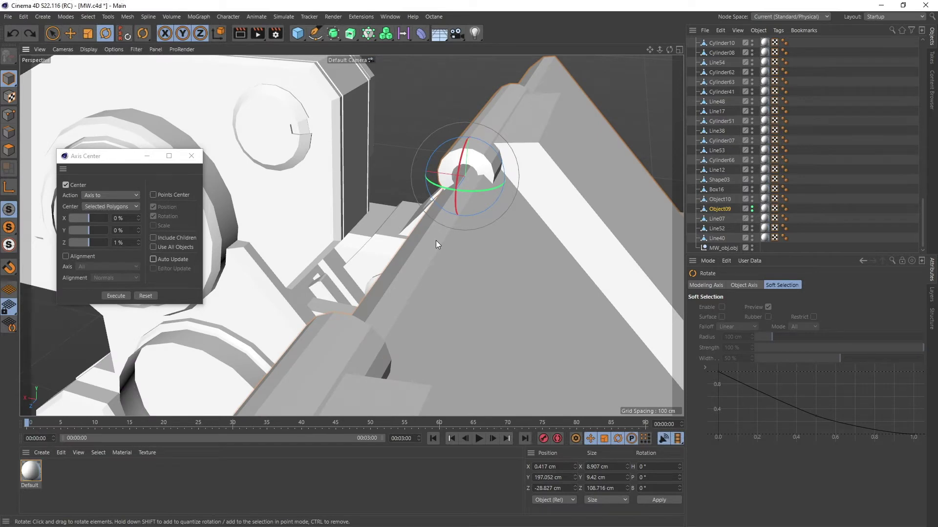
pyautogui.keyDown('alt'); pyautogui.moveTo(441, 242); pyautogui.dragTo(506, 244); pyautogui.keyUp('alt')
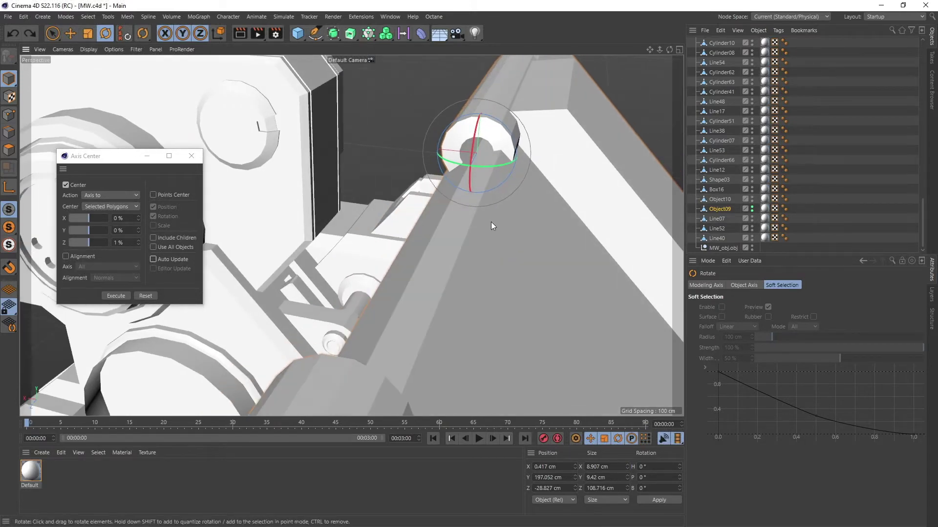
# Select one lengthwise edge running along the armour plate's hinge in Edges mode.
pyautogui.click(537, 242)
pyautogui.click(8, 132)
pyautogui.keyDown('alt'); pyautogui.moveTo(446, 210); pyautogui.dragTo(462, 210, button='right'); pyautogui.keyUp('alt')
pyautogui.click(440, 221)
pyautogui.keyDown('alt'); pyautogui.moveTo(512, 245); pyautogui.dragTo(539, 299); pyautogui.keyUp('alt')
pyautogui.keyDown('alt'); pyautogui.moveTo(456, 264); pyautogui.dragTo(570, 261); pyautogui.keyUp('alt')
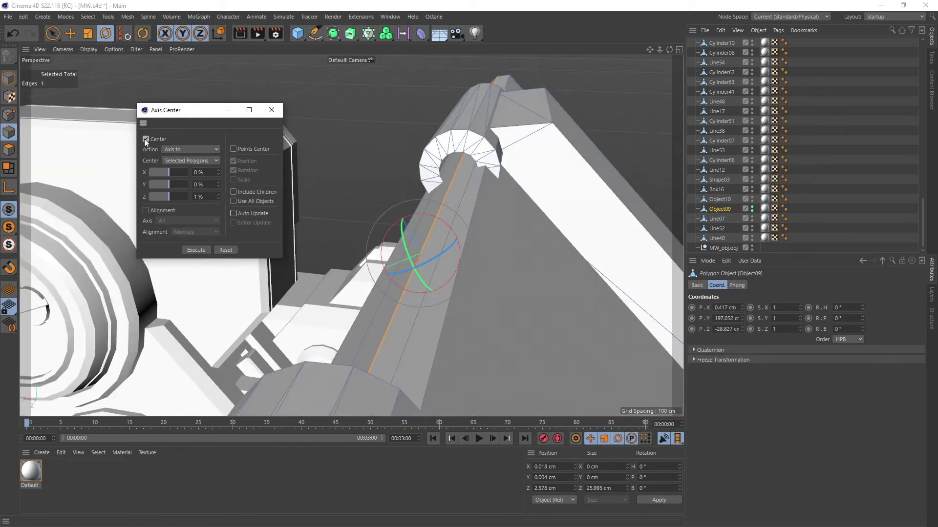
# Align all of Object09's axes to the Selected Edge with Center turned off, and return to Model mode.
pyautogui.click(146, 139)
pyautogui.moveTo(190, 112); pyautogui.dragTo(237, 130)
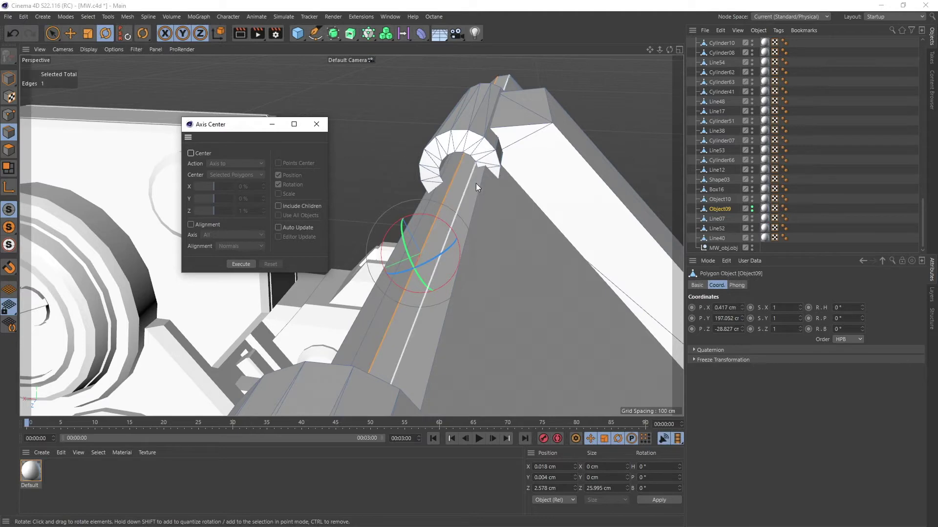
pyautogui.click(190, 224)
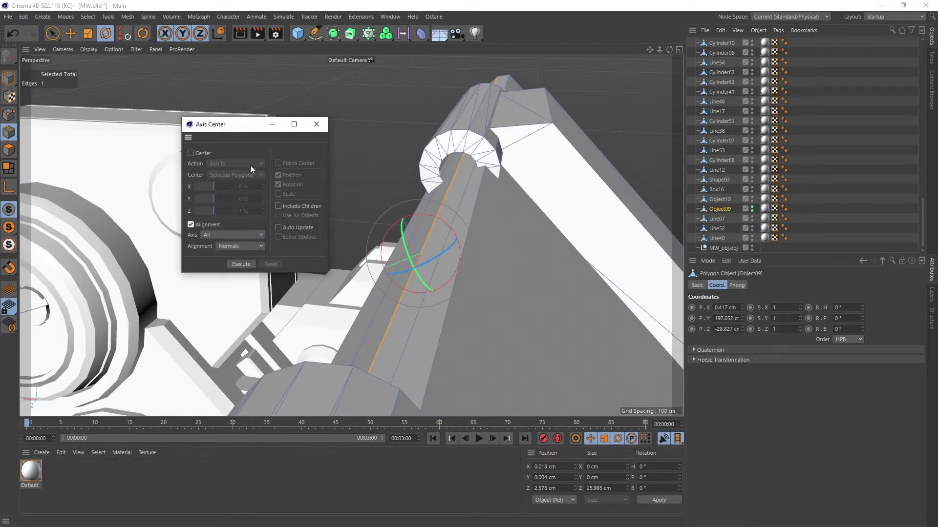
pyautogui.moveTo(233, 125); pyautogui.dragTo(246, 112)
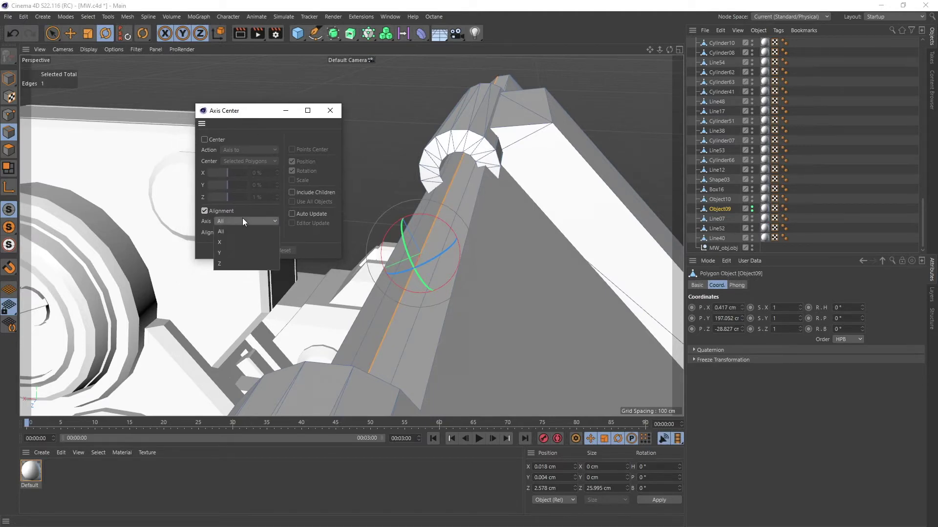
pyautogui.click(225, 222)
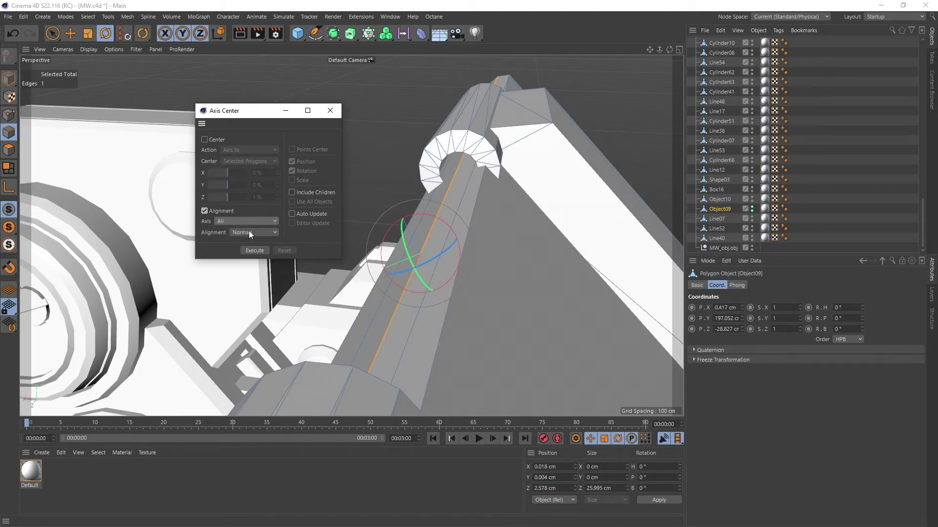
pyautogui.click(243, 233)
pyautogui.click(255, 250)
pyautogui.click(9, 78)
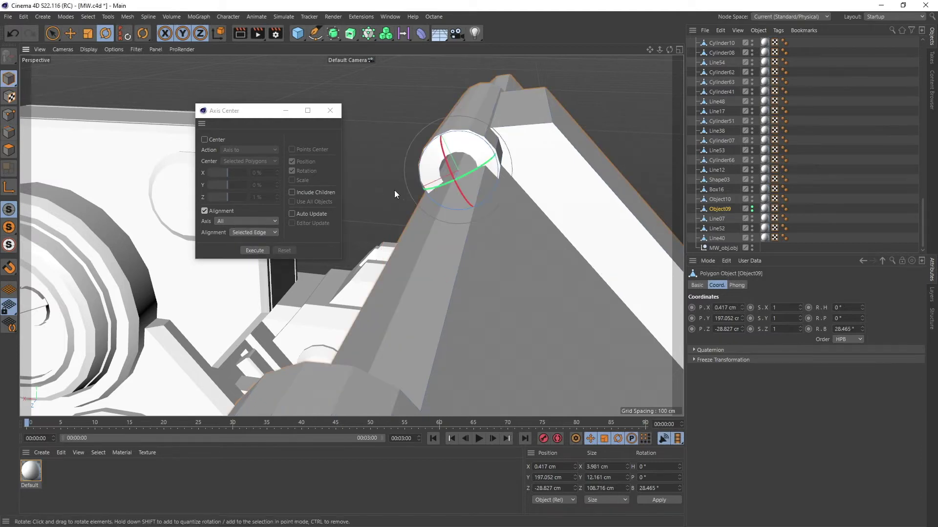
# Make the whole MW group visible again.
pyautogui.keyDown('alt'); pyautogui.moveTo(394, 189); pyautogui.dragTo(478, 215); pyautogui.keyUp('alt')
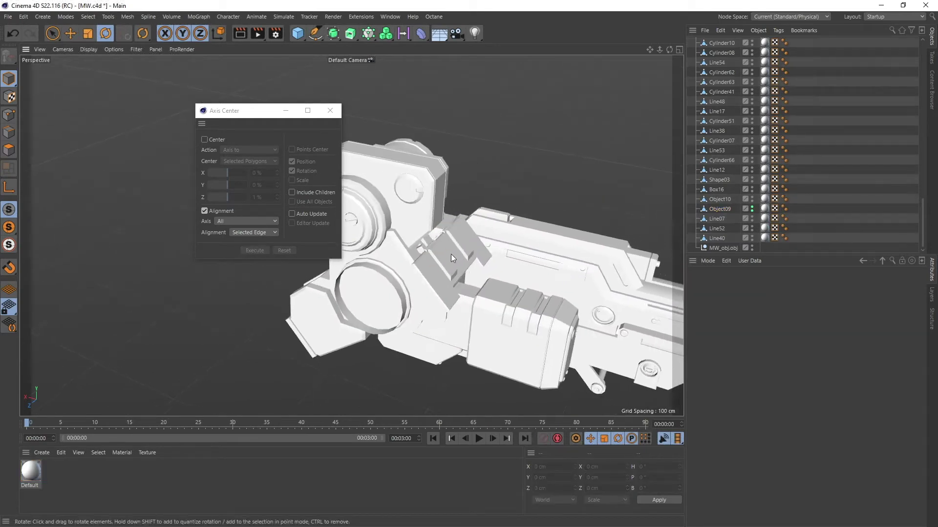
pyautogui.keyDown('alt'); pyautogui.moveTo(450, 253); pyautogui.dragTo(556, 244); pyautogui.keyUp('alt')
pyautogui.scroll(2, 820, 87)
pyautogui.scroll(10, 825, 87)
pyautogui.click(751, 42)
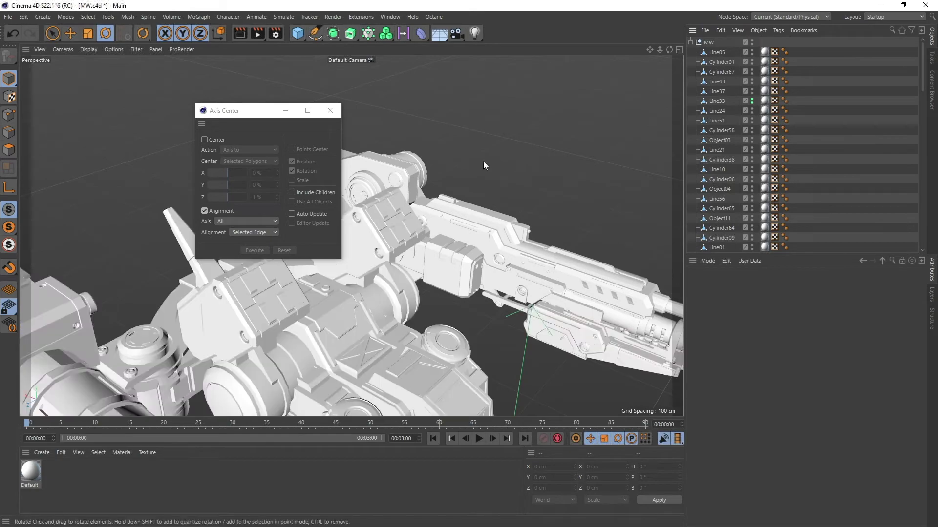
# Select the angled front armour panel Shape03 on the mech's body.
pyautogui.keyDown('alt'); pyautogui.moveTo(441, 186); pyautogui.dragTo(533, 210); pyautogui.keyUp('alt')
pyautogui.click(533, 210)
pyautogui.keyDown('alt'); pyautogui.moveTo(494, 192); pyautogui.dragTo(420, 213, button='middle'); pyautogui.keyUp('alt')
pyautogui.keyDown('alt'); pyautogui.moveTo(420, 212); pyautogui.dragTo(575, 207, button='right'); pyautogui.keyUp('alt')
pyautogui.keyDown('alt'); pyautogui.moveTo(465, 236); pyautogui.dragTo(483, 249); pyautogui.keyUp('alt')
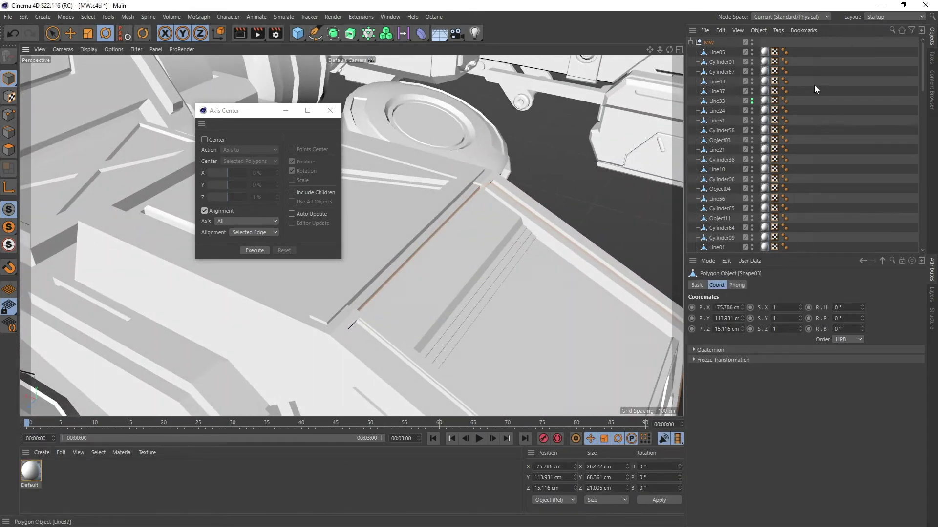
# Hide the MW group and force the front panel Shape03 visible.
pyautogui.click(752, 42)
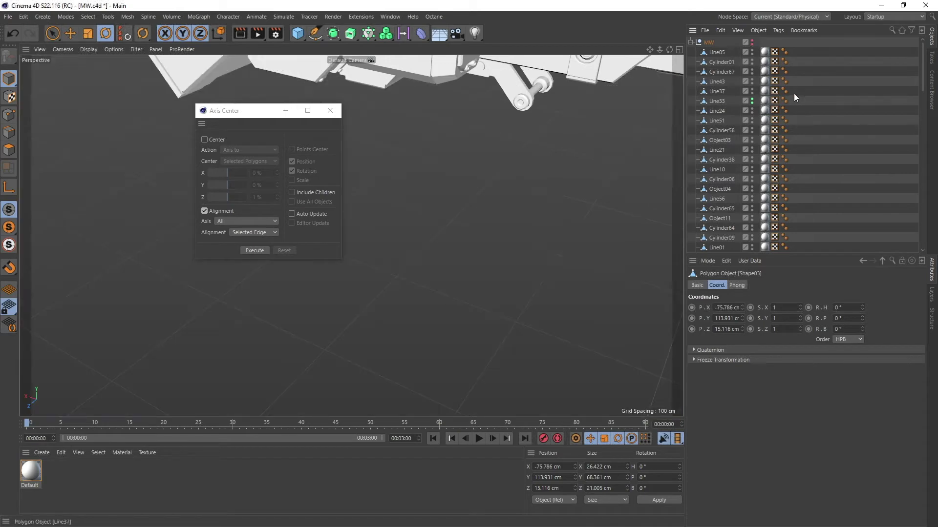
pyautogui.scroll(-5, 793, 93)
pyautogui.click(751, 189)
pyautogui.click(752, 189)
pyautogui.click(752, 189)
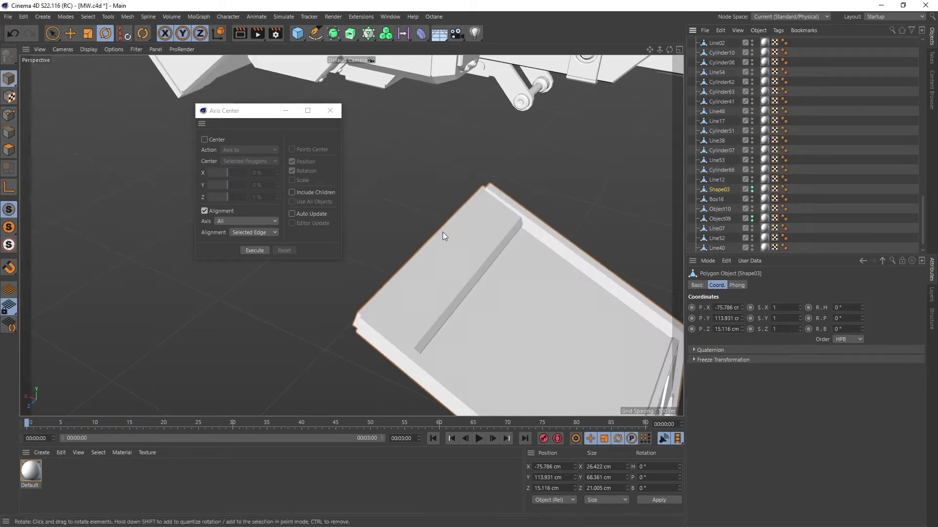
# Try rotating Shape03 about its original axis, and undo the rotation.
pyautogui.keyDown('alt'); pyautogui.moveTo(431, 236); pyautogui.dragTo(462, 206); pyautogui.keyUp('alt')
pyautogui.press('e')
pyautogui.press('r')
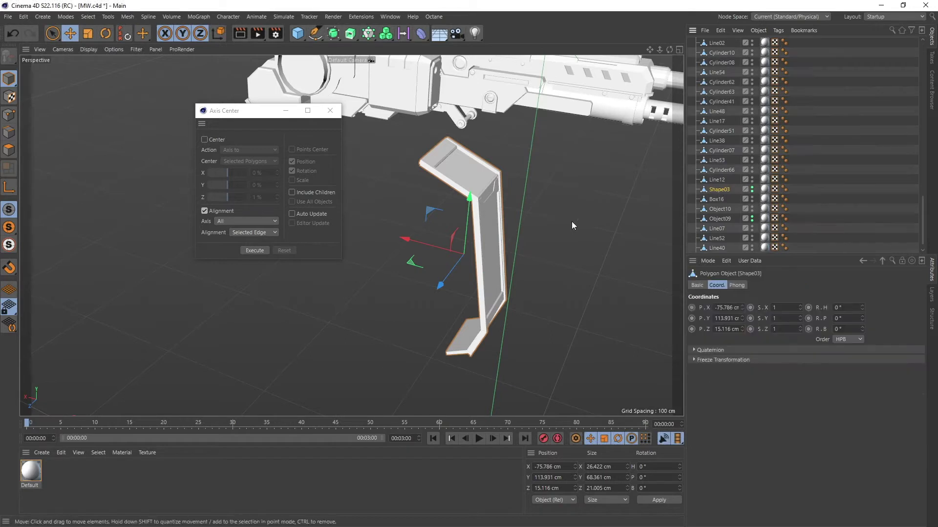
pyautogui.moveTo(480, 223)
pyautogui.mouseDown()
pyautogui.moveTo(497, 233)
pyautogui.moveTo(470, 222)
pyautogui.mouseUp()
pyautogui.hotkey('ctrl', 'z')
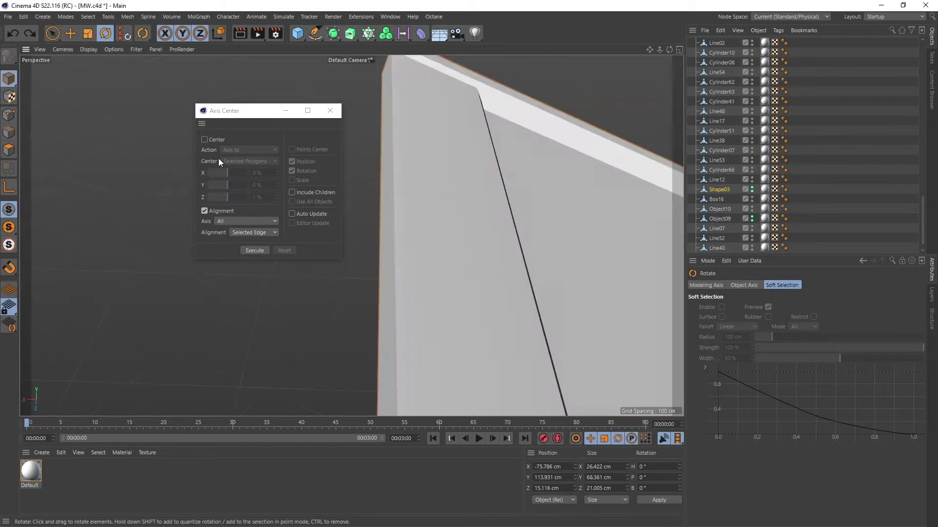
# Select the middle point on Shape03's upper end edge in Points mode, and enable Axis Center's centring on Selected Points.
pyautogui.click(8, 115)
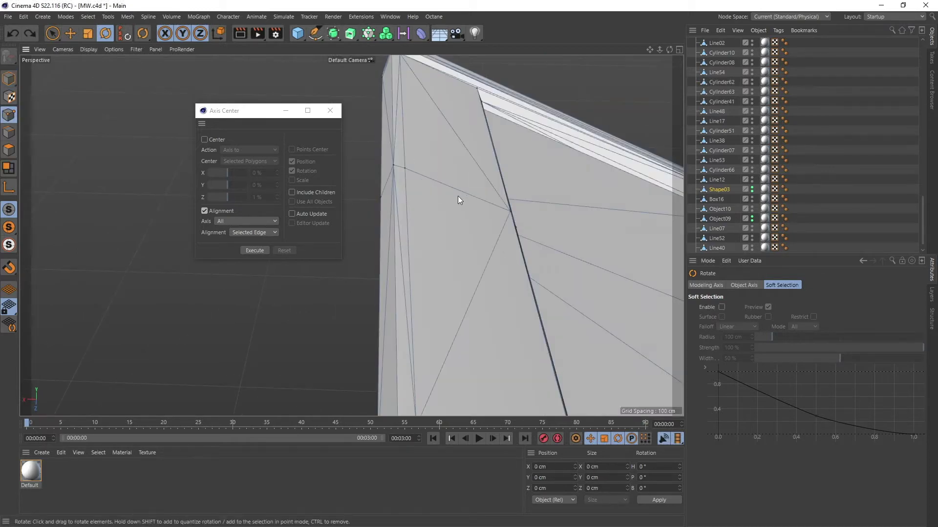
pyautogui.keyDown('alt'); pyautogui.moveTo(458, 198); pyautogui.dragTo(470, 213); pyautogui.keyUp('alt')
pyautogui.click(461, 216)
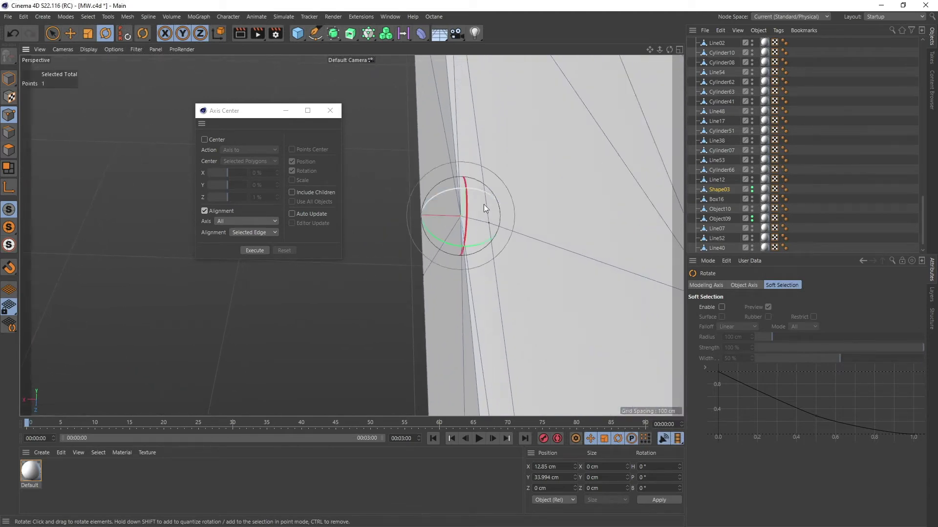
pyautogui.click(208, 137)
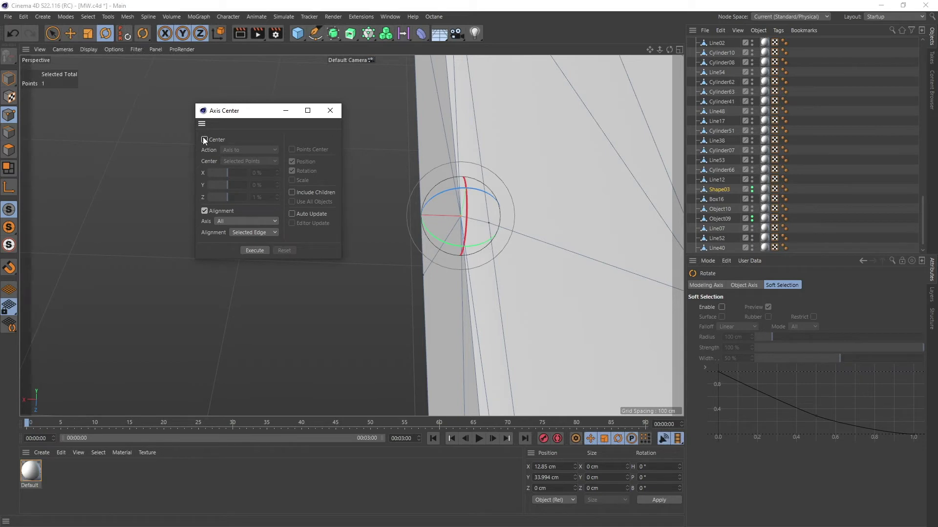
pyautogui.click(204, 139)
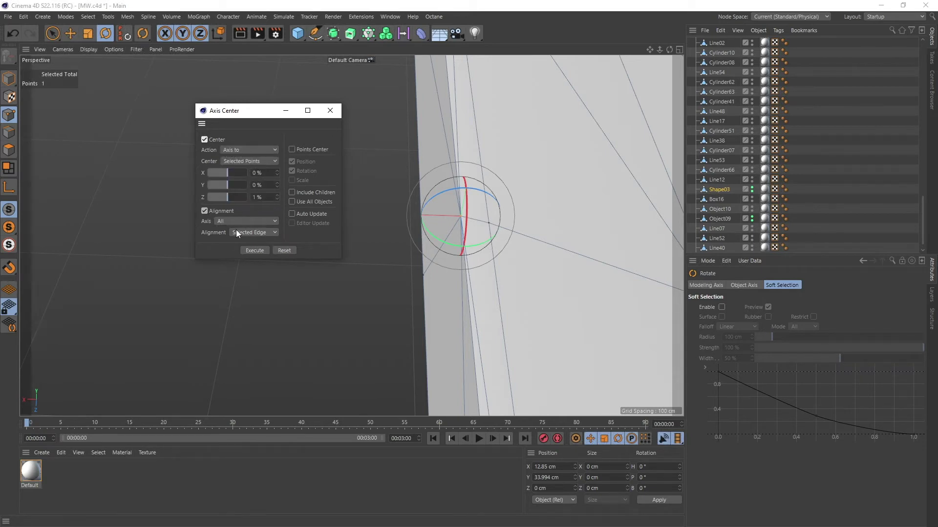
# Select the edge adjoining the chosen point along Shape03's upper end in Edges mode.
pyautogui.scroll(-3, 497, 229)
pyautogui.keyDown('alt'); pyautogui.moveTo(496, 229); pyautogui.dragTo(436, 178); pyautogui.keyUp('alt')
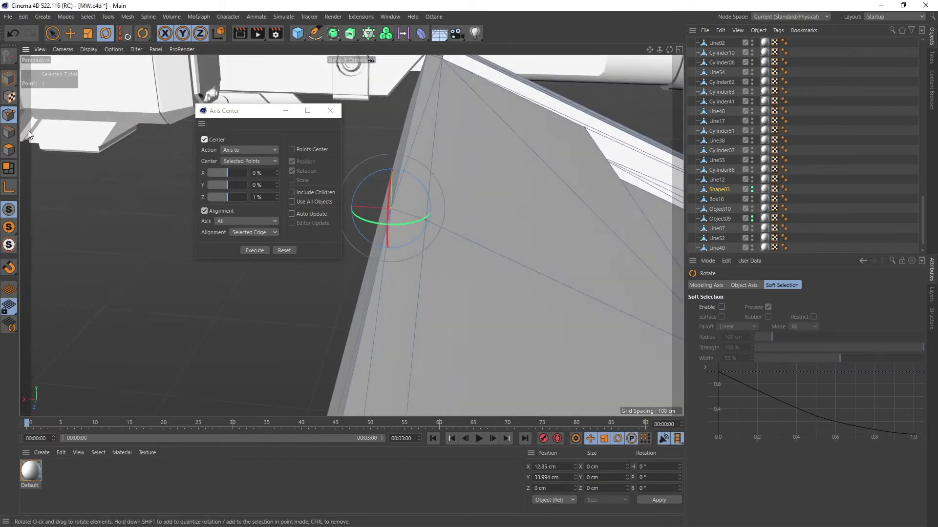
pyautogui.click(8, 132)
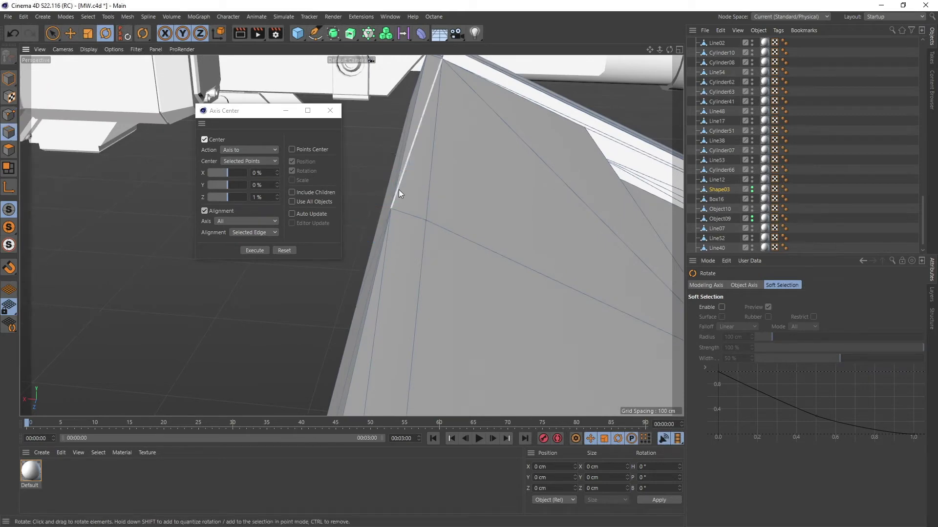
pyautogui.click(436, 174)
pyautogui.moveTo(500, 212)
pyautogui.keyDown('alt'); pyautogui.mouseDown()
pyautogui.moveTo(503, 189)
pyautogui.moveTo(464, 206)
pyautogui.moveTo(485, 212)
pyautogui.moveTo(438, 219)
pyautogui.moveTo(507, 241)
pyautogui.moveTo(442, 233)
pyautogui.moveTo(466, 198)
pyautogui.moveTo(449, 266)
pyautogui.mouseUp(); pyautogui.keyUp('alt')
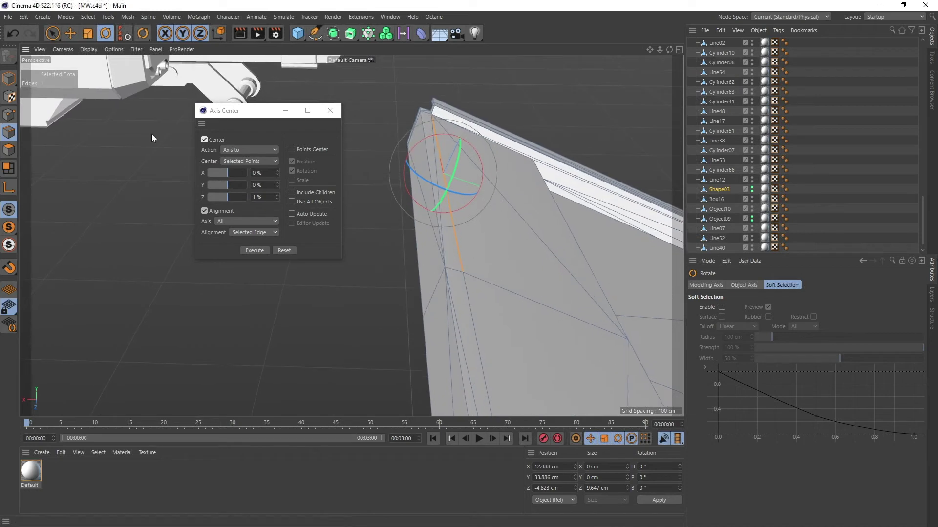
# Centre Shape03's axis on the Selected Points and align it to the Selected Edge in Model mode.
pyautogui.click(8, 78)
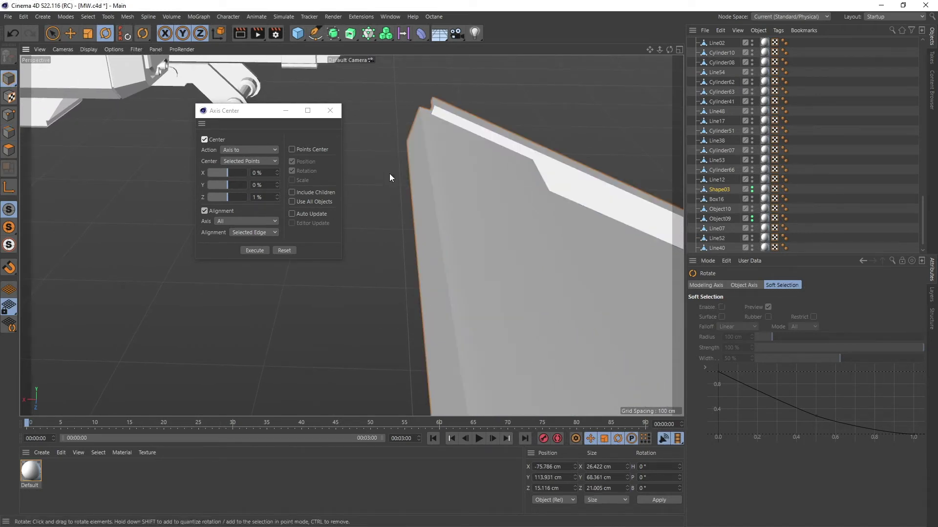
pyautogui.press('e')
pyautogui.keyDown('alt'); pyautogui.moveTo(529, 211); pyautogui.dragTo(392, 254); pyautogui.keyUp('alt')
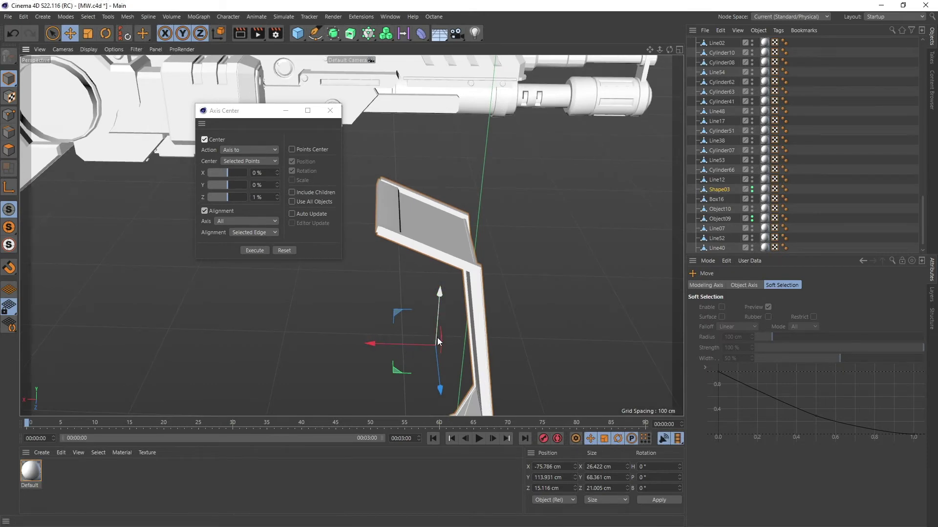
pyautogui.keyDown('alt'); pyautogui.moveTo(437, 340); pyautogui.dragTo(225, 253); pyautogui.keyUp('alt')
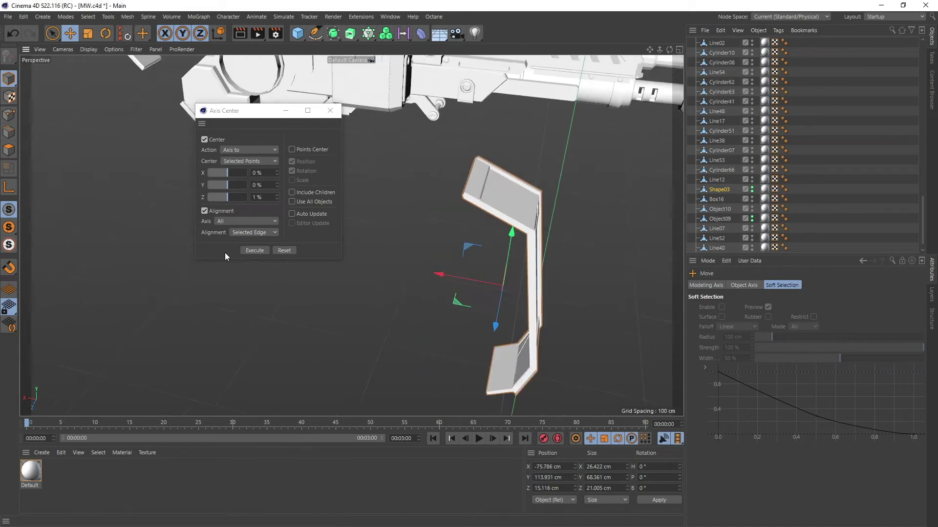
pyautogui.click(258, 251)
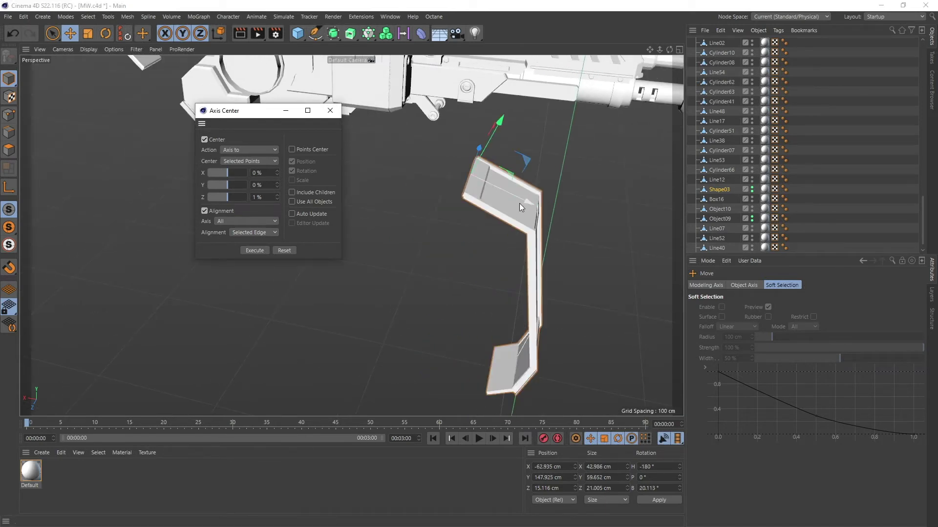
# Inspect Shape03's repositioned axis up close, and show the MW group again.
pyautogui.keyDown('alt'); pyautogui.moveTo(472, 176); pyautogui.dragTo(683, 184, button='right'); pyautogui.keyUp('alt')
pyautogui.keyDown('alt'); pyautogui.moveTo(477, 200); pyautogui.dragTo(494, 259, button='middle'); pyautogui.keyUp('alt')
pyautogui.keyDown('alt'); pyautogui.moveTo(484, 250); pyautogui.dragTo(514, 247, button='right'); pyautogui.keyUp('alt')
pyautogui.keyDown('alt'); pyautogui.moveTo(514, 247); pyautogui.dragTo(500, 203); pyautogui.keyUp('alt')
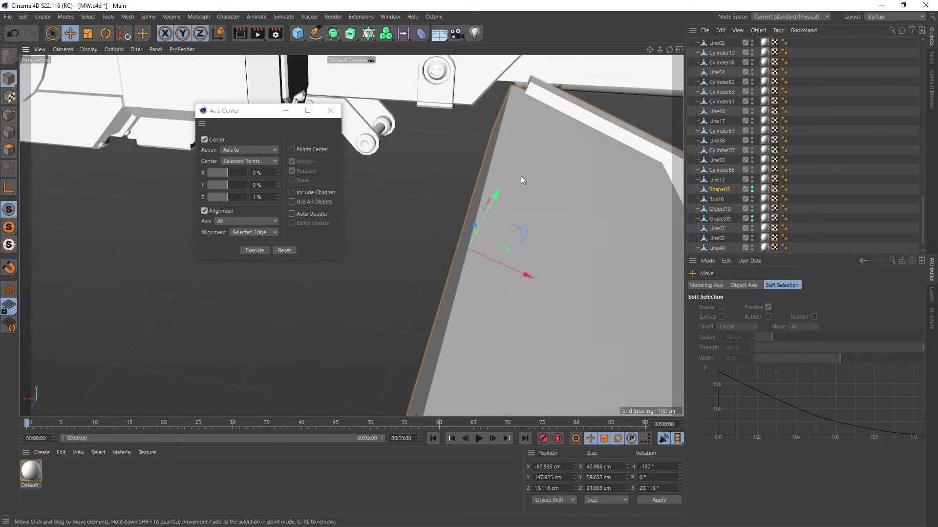
pyautogui.keyDown('alt'); pyautogui.moveTo(572, 212); pyautogui.dragTo(475, 250, button='right'); pyautogui.keyUp('alt')
pyautogui.keyDown('alt'); pyautogui.moveTo(475, 250); pyautogui.dragTo(405, 273, button='middle'); pyautogui.keyUp('alt')
pyautogui.scroll(15, 817, 104)
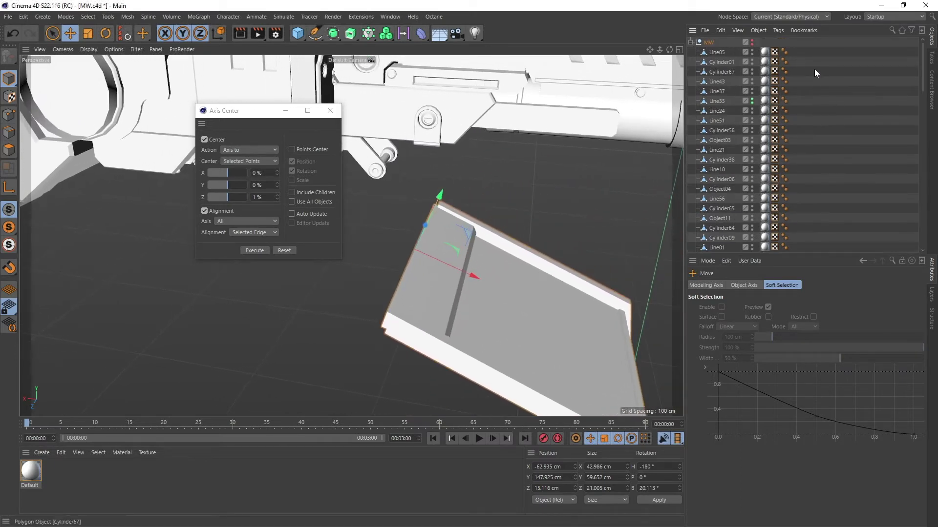
pyautogui.click(751, 42)
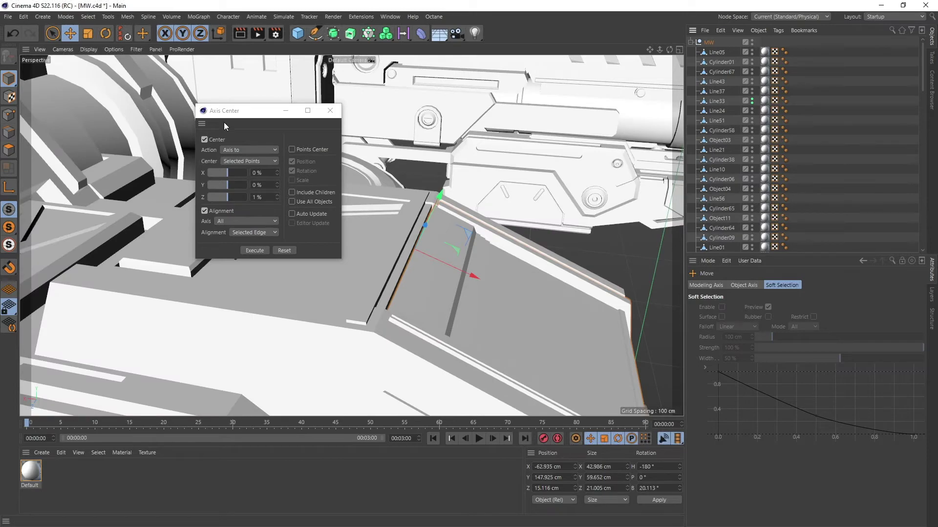
# Try rotating Shape03 about its new edge-aligned axis within the full mech.
pyautogui.press('r')
pyautogui.keyDown('alt'); pyautogui.moveTo(422, 217); pyautogui.dragTo(514, 231); pyautogui.keyUp('alt')
pyautogui.keyDown('alt'); pyautogui.moveTo(515, 231); pyautogui.dragTo(508, 211, button='middle'); pyautogui.keyUp('alt')
pyautogui.moveTo(518, 172); pyautogui.dragTo(477, 131)
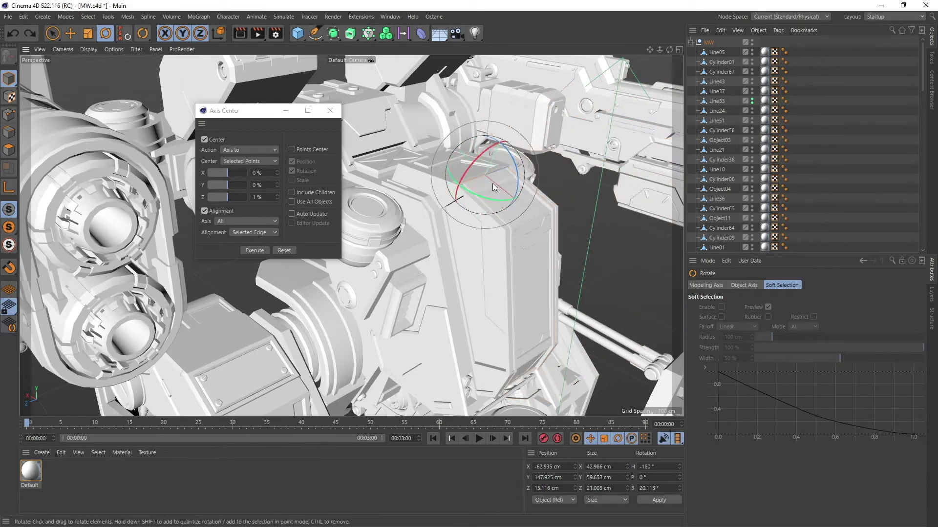
# Examine the complete mech and the front panel's pivot from several angles.
pyautogui.keyDown('alt'); pyautogui.moveTo(528, 219); pyautogui.dragTo(464, 274, button='right'); pyautogui.keyUp('alt')
pyautogui.keyDown('alt'); pyautogui.moveTo(493, 293); pyautogui.dragTo(354, 286); pyautogui.keyUp('alt')
pyautogui.keyDown('alt'); pyautogui.moveTo(450, 248); pyautogui.dragTo(495, 259, button='middle'); pyautogui.keyUp('alt')
pyautogui.keyDown('alt'); pyautogui.moveTo(495, 259); pyautogui.dragTo(502, 258, button='right'); pyautogui.keyUp('alt')
pyautogui.moveTo(502, 258)
pyautogui.keyDown('alt'); pyautogui.mouseDown()
pyautogui.moveTo(589, 254)
pyautogui.moveTo(506, 259)
pyautogui.mouseUp(); pyautogui.keyUp('alt')
pyautogui.scroll(-4, 527, 261)
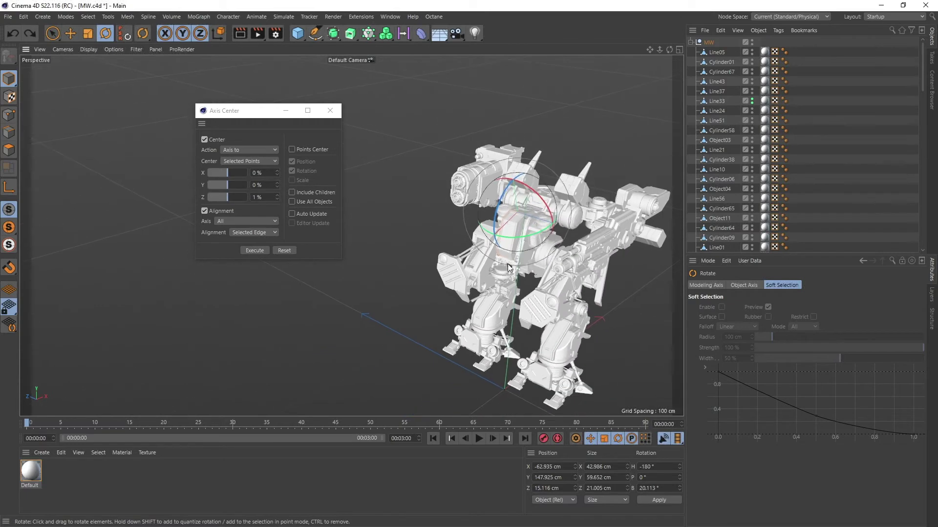
pyautogui.keyDown('alt'); pyautogui.moveTo(527, 262); pyautogui.dragTo(521, 288, button='middle'); pyautogui.keyUp('alt')
pyautogui.keyDown('alt'); pyautogui.moveTo(520, 288); pyautogui.dragTo(595, 276, button='right'); pyautogui.keyUp('alt')
pyautogui.keyDown('alt'); pyautogui.moveTo(595, 275); pyautogui.dragTo(522, 283); pyautogui.keyUp('alt')
pyautogui.keyDown('alt'); pyautogui.moveTo(523, 283); pyautogui.dragTo(535, 262, button='middle'); pyautogui.keyUp('alt')
pyautogui.keyDown('alt'); pyautogui.moveTo(535, 262); pyautogui.dragTo(488, 312); pyautogui.keyUp('alt')
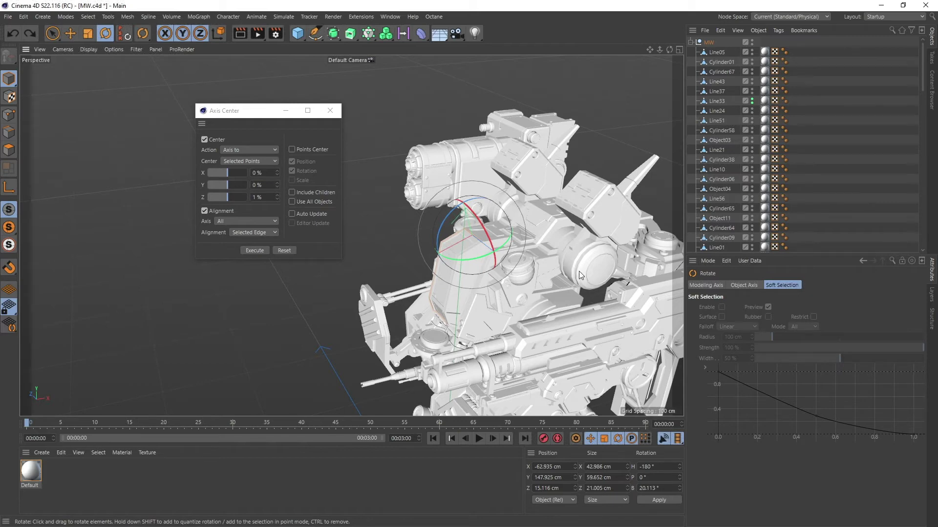
# Switch to the Move tool and deselect Shape03, with the whole mech in view.
pyautogui.keyDown('alt'); pyautogui.moveTo(565, 261); pyautogui.dragTo(511, 295, button='right'); pyautogui.keyUp('alt')
pyautogui.keyDown('alt'); pyautogui.moveTo(512, 295); pyautogui.dragTo(599, 297); pyautogui.keyUp('alt')
pyautogui.press('e')
pyautogui.keyDown('alt'); pyautogui.moveTo(520, 317); pyautogui.dragTo(493, 267, button='middle'); pyautogui.keyUp('alt')
pyautogui.keyDown('alt'); pyautogui.moveTo(493, 268); pyautogui.dragTo(546, 260, button='right'); pyautogui.keyUp('alt')
pyautogui.keyDown('alt'); pyautogui.moveTo(527, 267); pyautogui.dragTo(515, 265); pyautogui.keyUp('alt')
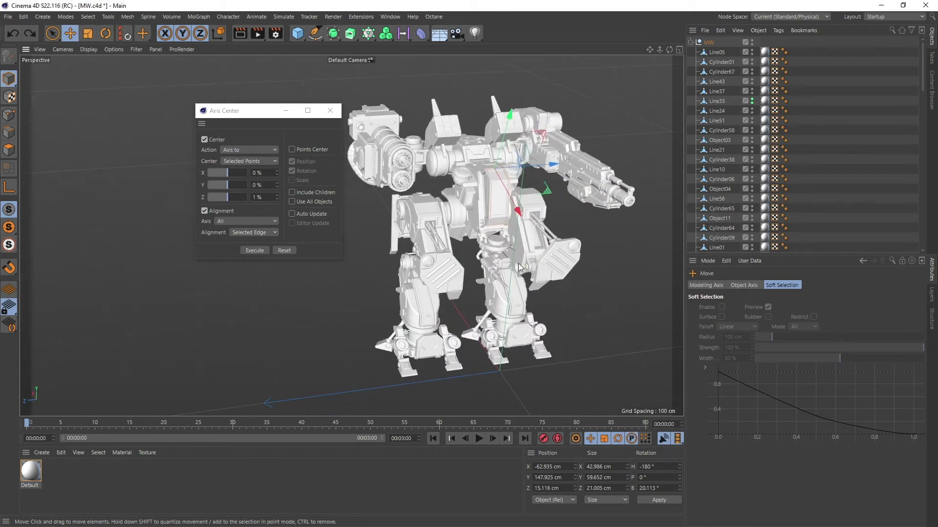
pyautogui.click(830, 97)
pyautogui.moveTo(253, 111); pyautogui.dragTo(243, 138)
pyautogui.keyDown('alt'); pyautogui.moveTo(430, 198); pyautogui.dragTo(538, 211, button='right'); pyautogui.keyUp('alt')
pyautogui.keyDown('alt'); pyautogui.moveTo(539, 211); pyautogui.dragTo(488, 222, button='middle'); pyautogui.keyUp('alt')
# Set Axis Center's Center option to All Points and Alignment to World, and turn the alignment off.
pyautogui.click(227, 188)
pyautogui.click(220, 186)
pyautogui.click(224, 186)
pyautogui.click(219, 186)
pyautogui.click(234, 188)
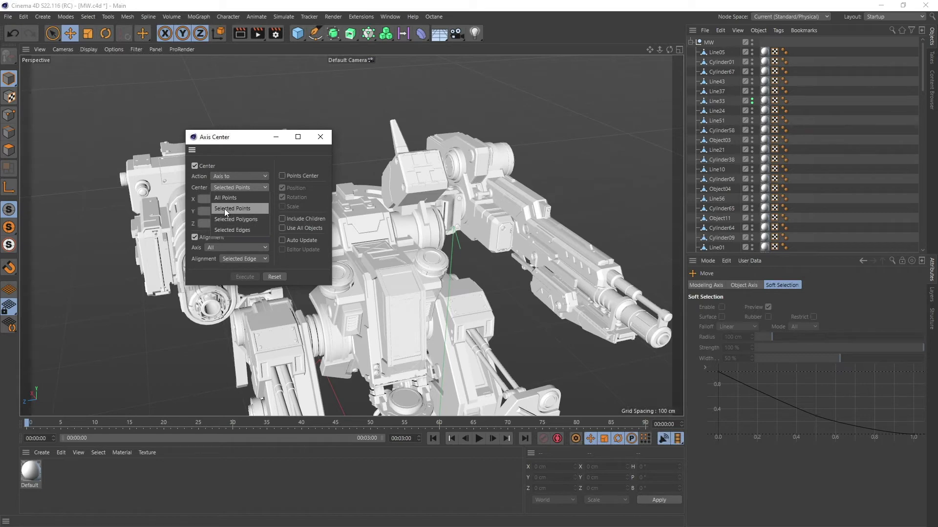
pyautogui.click(216, 198)
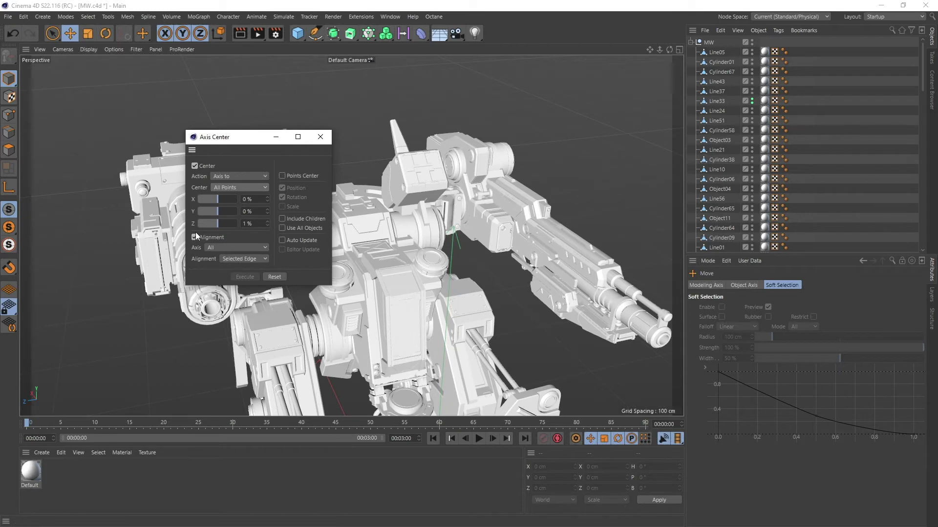
pyautogui.click(237, 260)
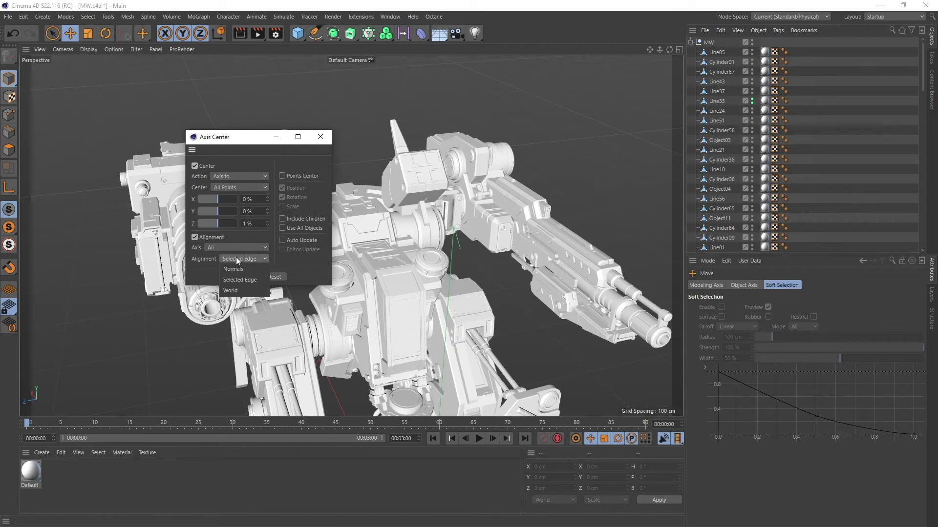
pyautogui.click(248, 290)
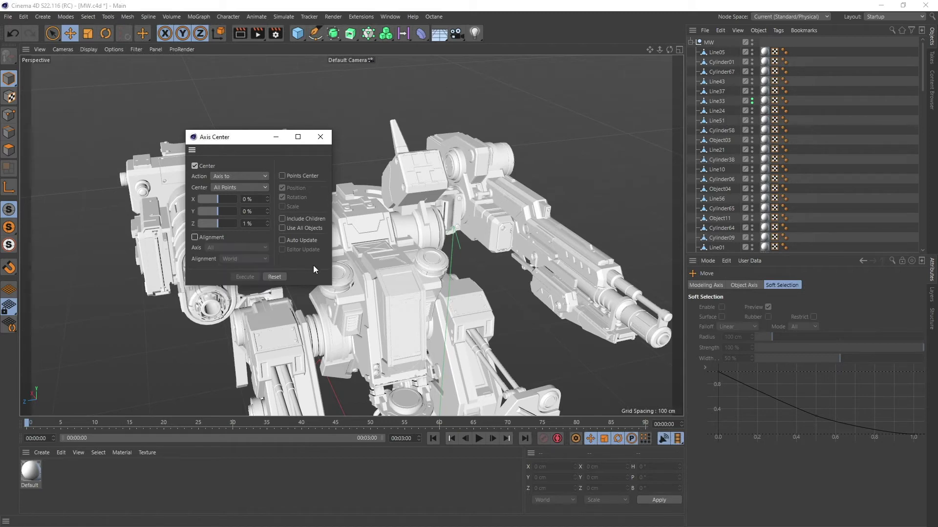
# Select the Line33 gun arm on the mech and set the Axis Center action to Object to.
pyautogui.moveTo(239, 141); pyautogui.dragTo(260, 145)
pyautogui.keyDown('alt'); pyautogui.moveTo(439, 189); pyautogui.dragTo(413, 194); pyautogui.keyUp('alt')
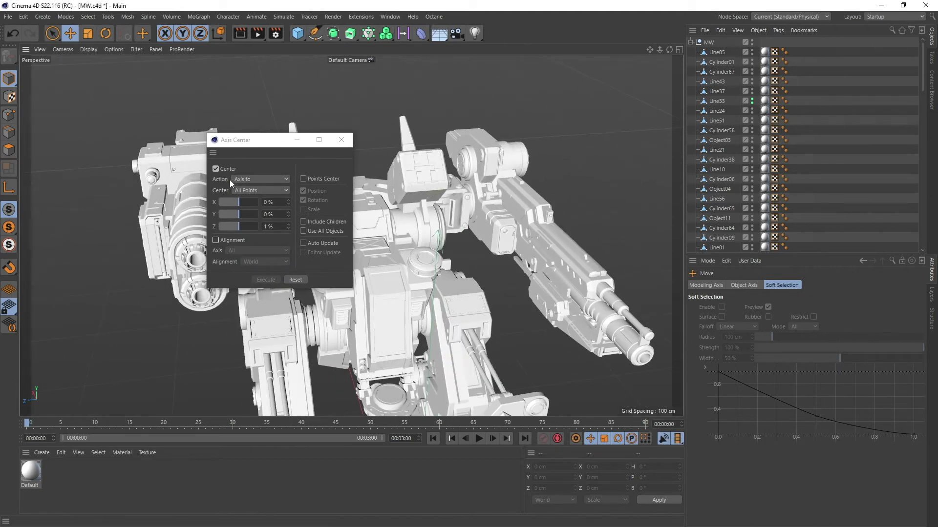
pyautogui.click(274, 140)
pyautogui.click(504, 193)
pyautogui.keyDown('alt'); pyautogui.moveTo(505, 199); pyautogui.dragTo(440, 215); pyautogui.keyUp('alt')
pyautogui.click(239, 178)
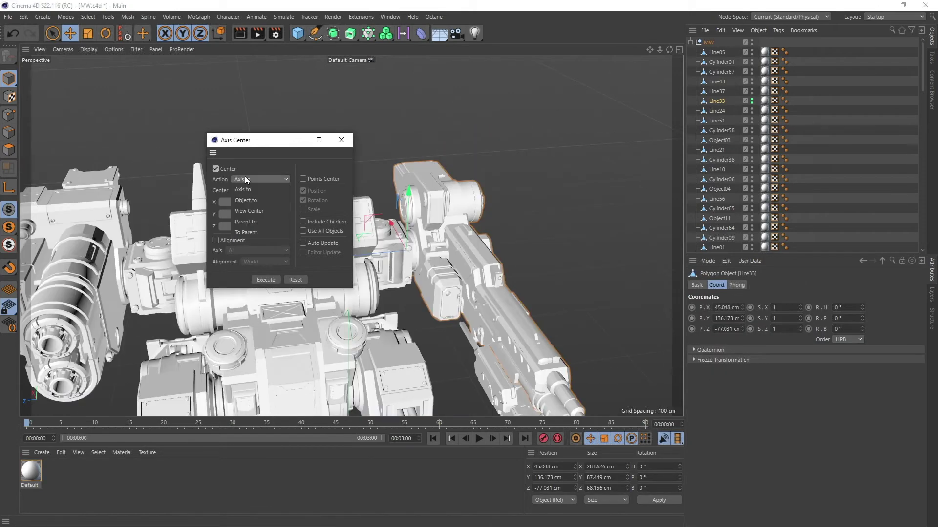
pyautogui.click(271, 197)
# Turn on Auto Update and shift Line33 relative to its axis with the Y offset at -48 %.
pyautogui.keyDown('alt'); pyautogui.moveTo(412, 224); pyautogui.dragTo(461, 226, button='middle'); pyautogui.keyUp('alt')
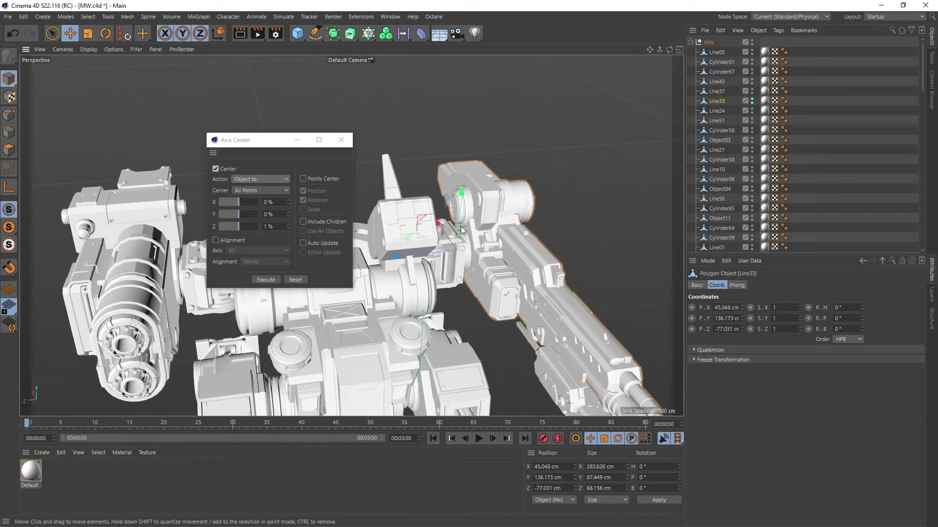
pyautogui.keyDown('alt'); pyautogui.moveTo(462, 227); pyautogui.dragTo(443, 238); pyautogui.keyUp('alt')
pyautogui.keyDown('alt'); pyautogui.moveTo(446, 246); pyautogui.dragTo(494, 239, button='right'); pyautogui.keyUp('alt')
pyautogui.moveTo(495, 239)
pyautogui.keyDown('alt'); pyautogui.mouseDown()
pyautogui.moveTo(415, 245)
pyautogui.moveTo(497, 254)
pyautogui.mouseUp(); pyautogui.keyUp('alt')
pyautogui.keyDown('alt'); pyautogui.moveTo(501, 252); pyautogui.dragTo(424, 271, button='right'); pyautogui.keyUp('alt')
pyautogui.keyDown('alt'); pyautogui.moveTo(490, 271); pyautogui.dragTo(417, 293, button='middle'); pyautogui.keyUp('alt')
pyautogui.keyDown('alt'); pyautogui.moveTo(417, 293); pyautogui.dragTo(434, 273); pyautogui.keyUp('alt')
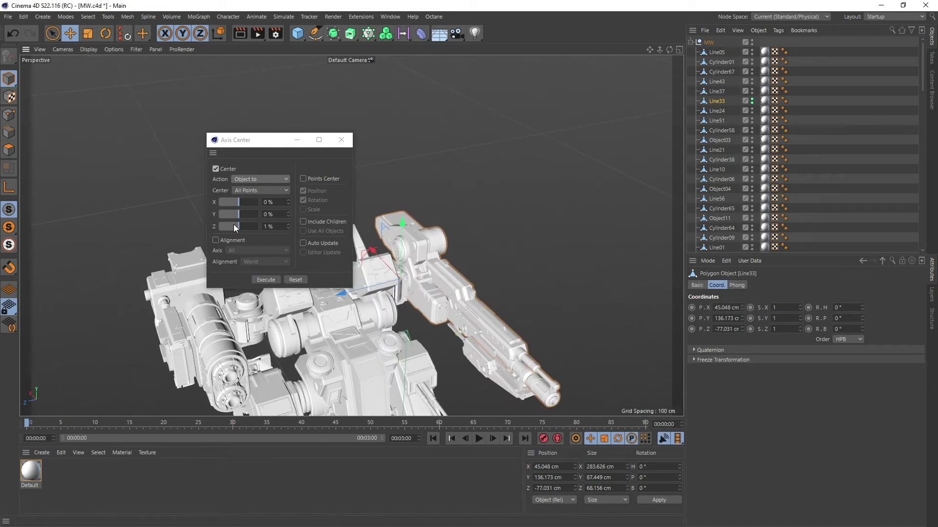
pyautogui.click(305, 243)
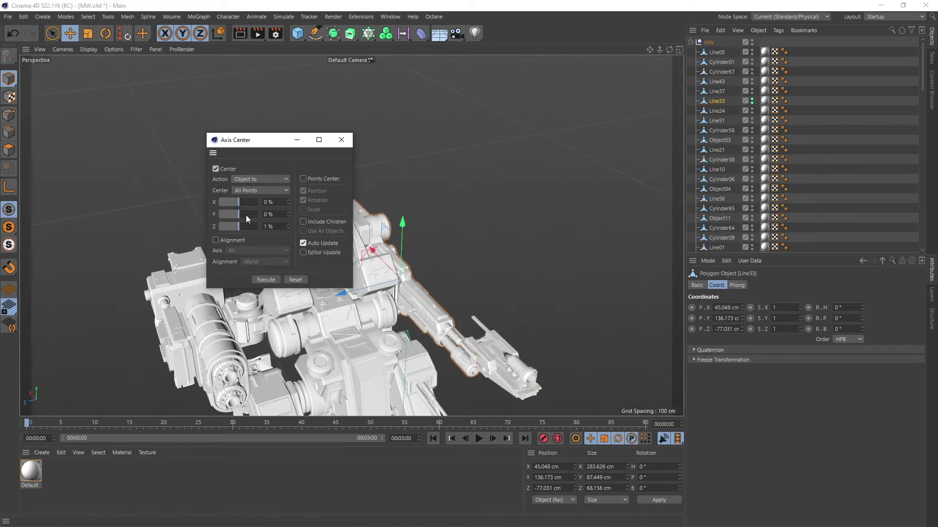
pyautogui.moveTo(246, 213); pyautogui.dragTo(233, 215)
pyautogui.keyDown('alt'); pyautogui.moveTo(395, 247); pyautogui.dragTo(352, 252); pyautogui.keyUp('alt')
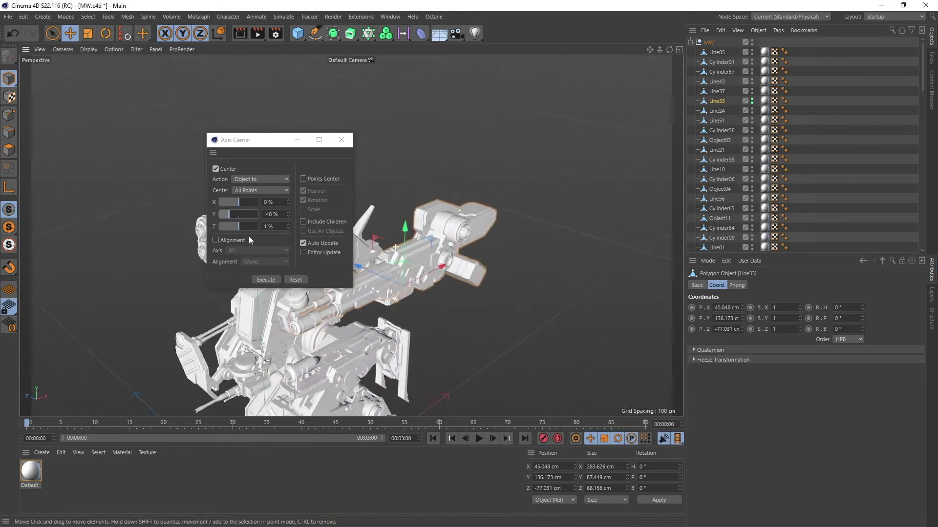
# Try offsetting Line33 from its axis with X at -35 %, Y at -38 % and Z at -67 %.
pyautogui.click(248, 191)
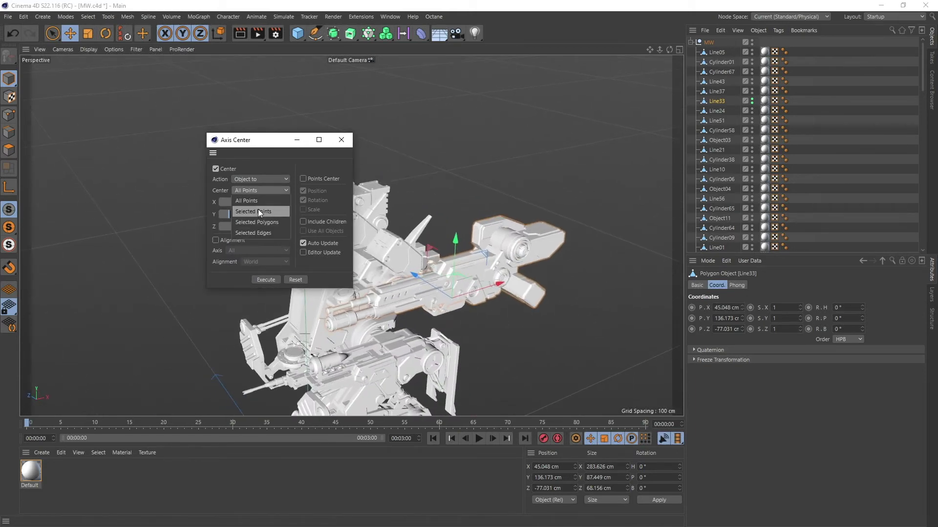
pyautogui.click(326, 166)
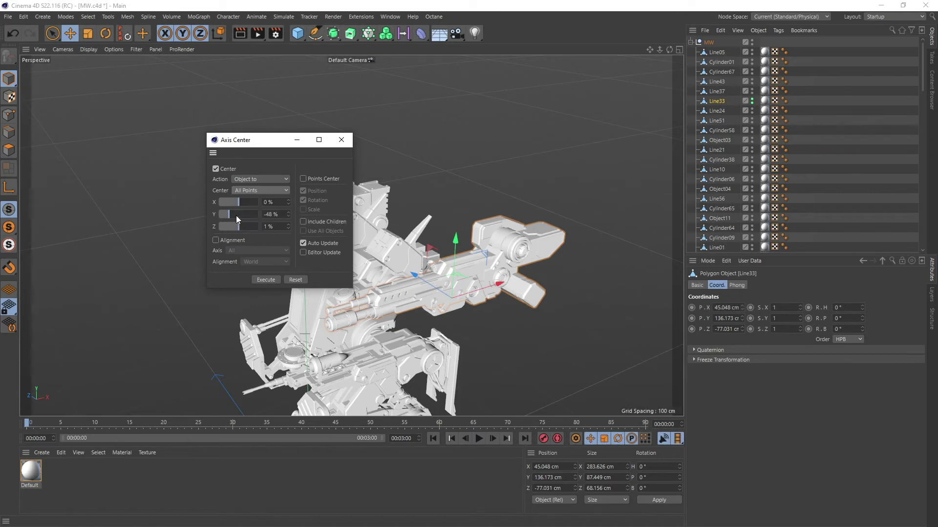
pyautogui.moveTo(236, 219)
pyautogui.mouseDown()
pyautogui.moveTo(256, 216)
pyautogui.moveTo(250, 202)
pyautogui.moveTo(231, 204)
pyautogui.moveTo(224, 226)
pyautogui.mouseUp()
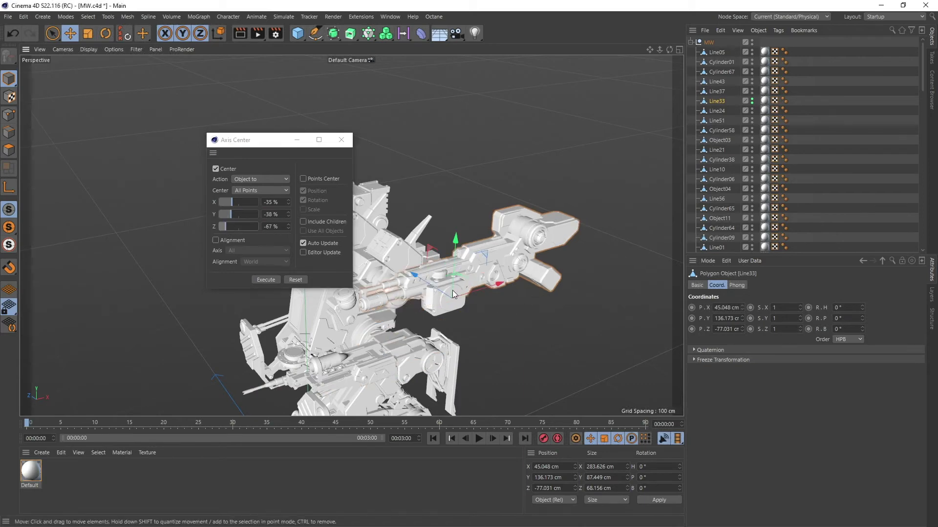
pyautogui.moveTo(452, 290)
pyautogui.keyDown('alt'); pyautogui.mouseDown()
pyautogui.moveTo(491, 299)
pyautogui.moveTo(450, 304)
pyautogui.mouseUp(); pyautogui.keyUp('alt')
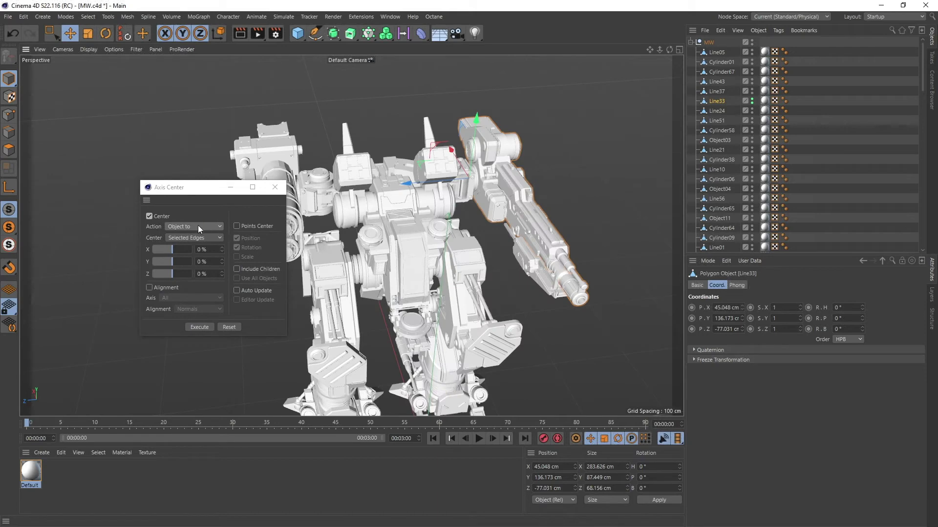
# Try moving Line33 to the centre of the current view by executing Axis Center's View Center action.
pyautogui.click(199, 227)
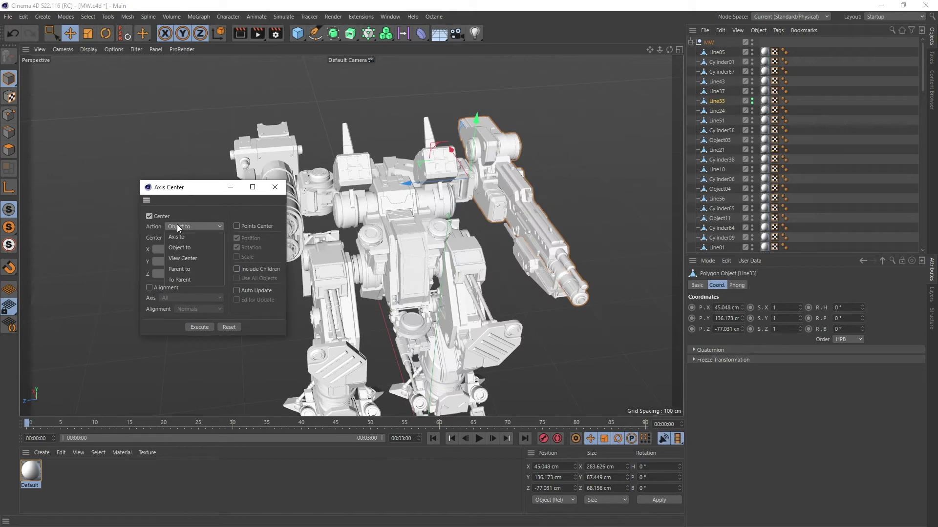
pyautogui.click(201, 253)
pyautogui.moveTo(199, 198); pyautogui.dragTo(182, 196)
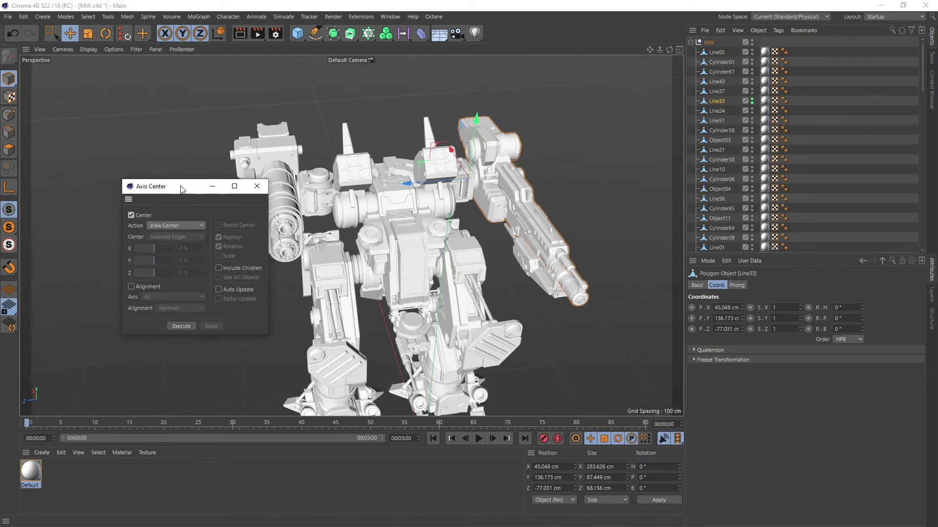
pyautogui.keyDown('alt'); pyautogui.moveTo(488, 195); pyautogui.dragTo(468, 254); pyautogui.keyUp('alt')
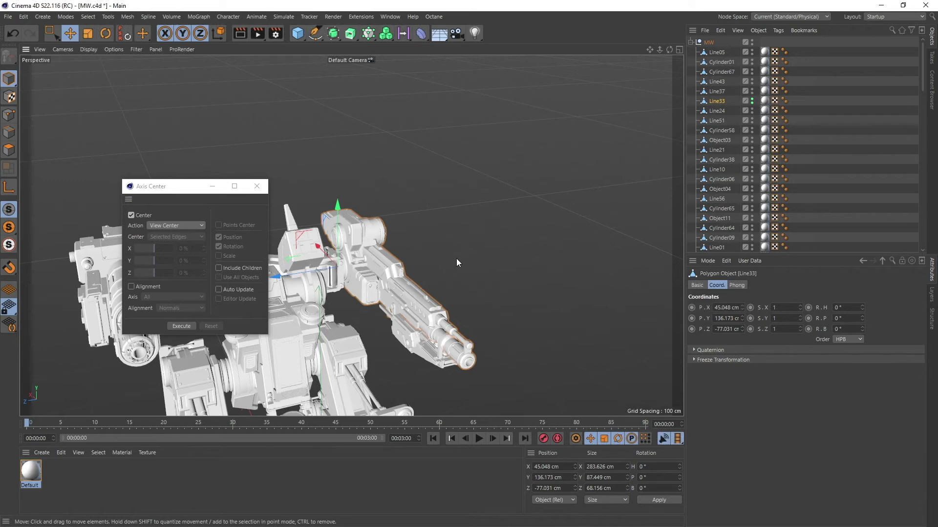
pyautogui.keyDown('alt'); pyautogui.moveTo(457, 262); pyautogui.dragTo(539, 238); pyautogui.keyUp('alt')
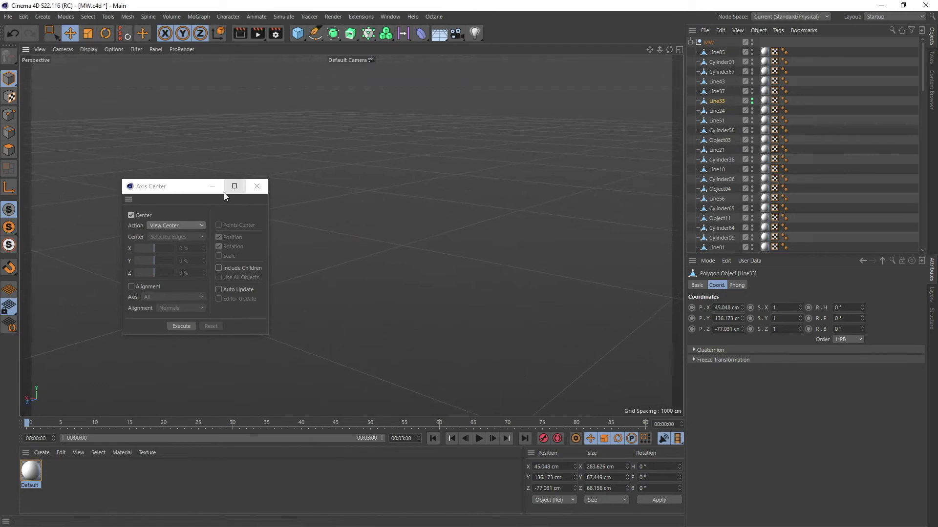
pyautogui.moveTo(184, 191); pyautogui.dragTo(554, 67)
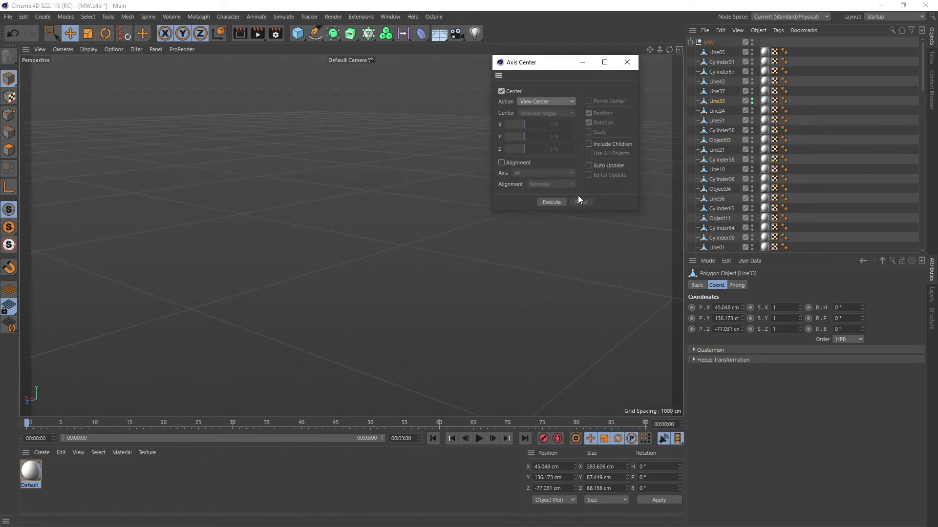
pyautogui.click(552, 202)
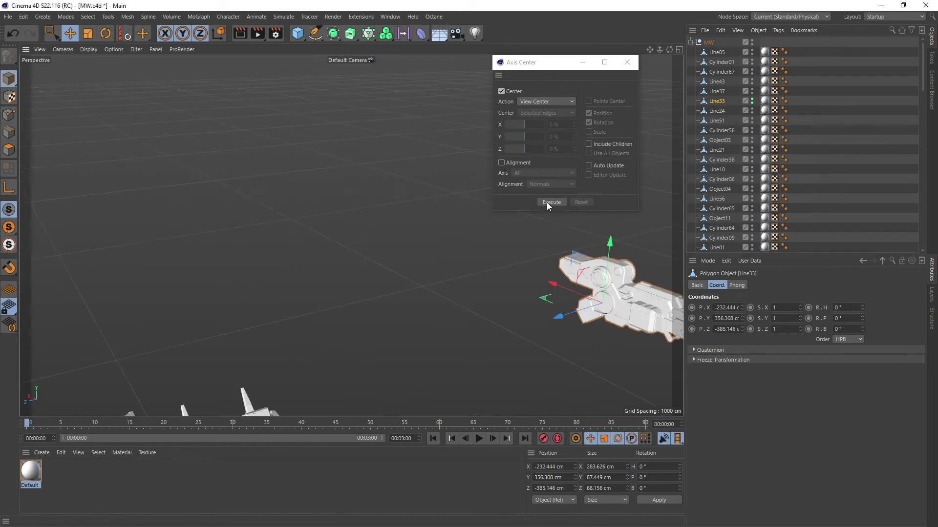
pyautogui.click(547, 202)
pyautogui.keyDown('alt'); pyautogui.moveTo(508, 224); pyautogui.dragTo(415, 222); pyautogui.keyUp('alt')
pyautogui.click(552, 202)
# Set the Axis Center action to Parent to and frame both gun arms of the mech.
pyautogui.click(543, 101)
pyautogui.click(548, 144)
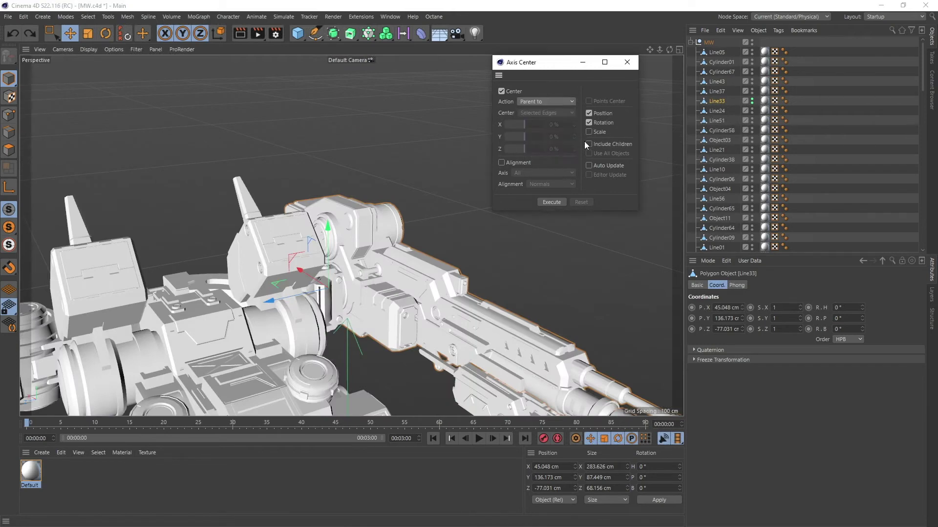
pyautogui.moveTo(545, 63); pyautogui.dragTo(633, 67)
pyautogui.scroll(-3, 430, 170)
pyautogui.keyDown('alt'); pyautogui.moveTo(350, 215); pyautogui.dragTo(361, 242); pyautogui.keyUp('alt')
pyautogui.keyDown('alt'); pyautogui.moveTo(391, 202); pyautogui.dragTo(362, 219); pyautogui.keyUp('alt')
pyautogui.scroll(5, 398, 198)
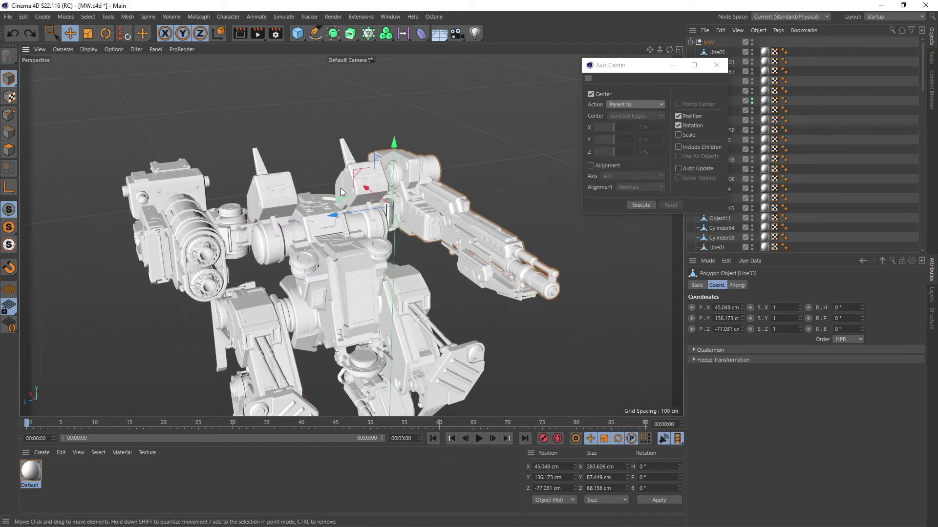
# Identify both gun arms in the object hierarchy and make Object03 a child of Line33.
pyautogui.click(180, 175)
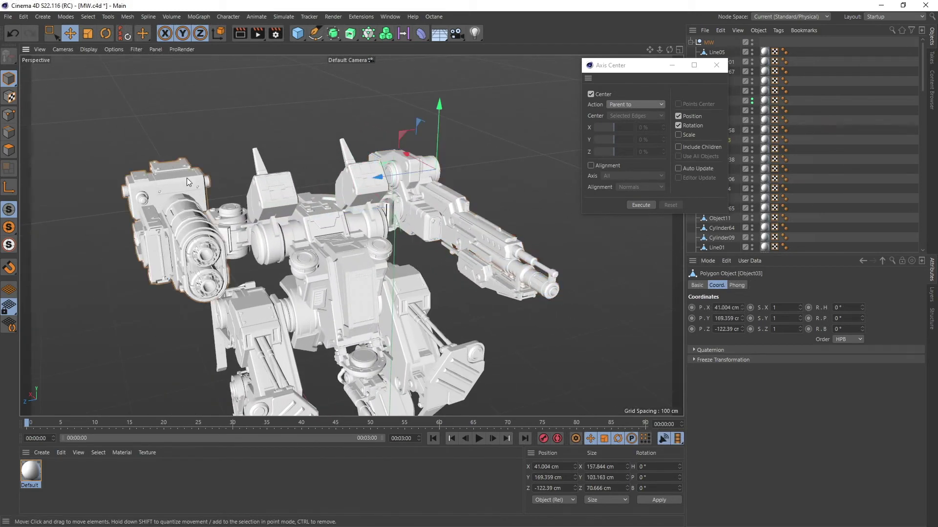
pyautogui.moveTo(645, 65); pyautogui.dragTo(533, 233)
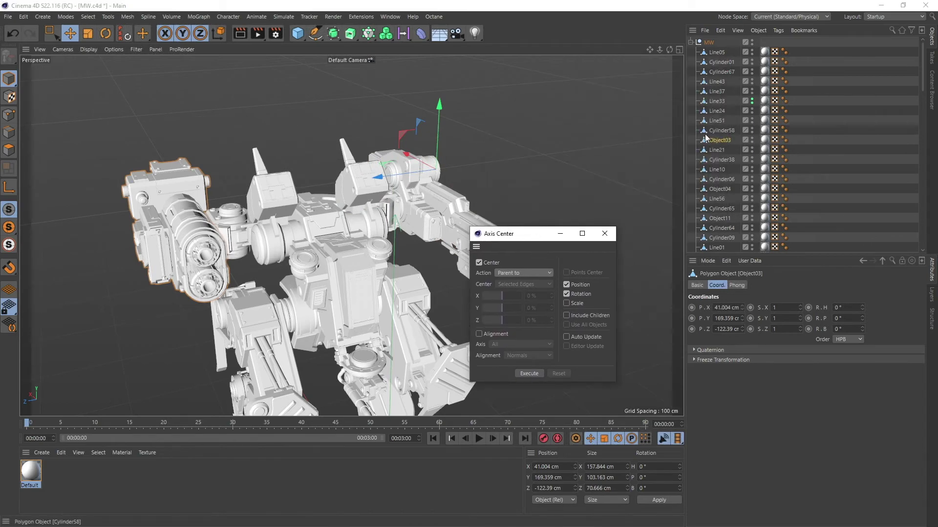
pyautogui.click(405, 162)
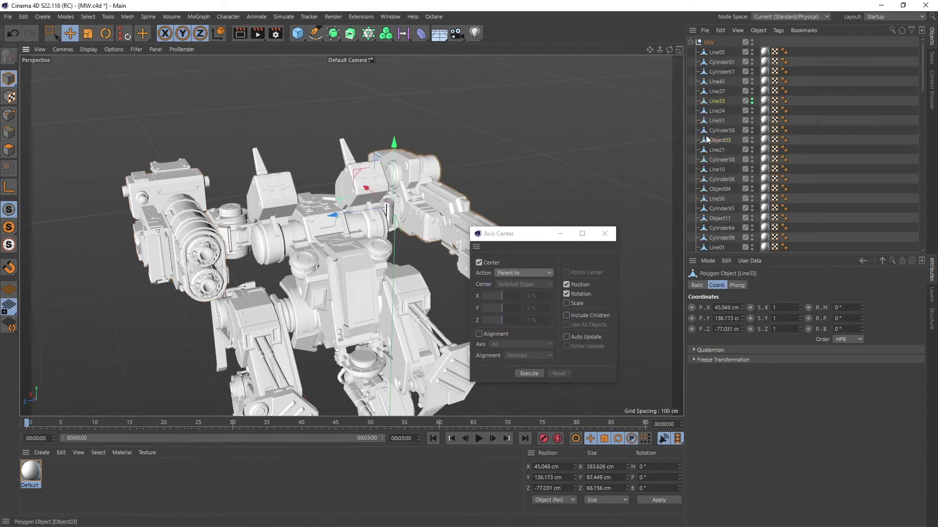
pyautogui.click(172, 181)
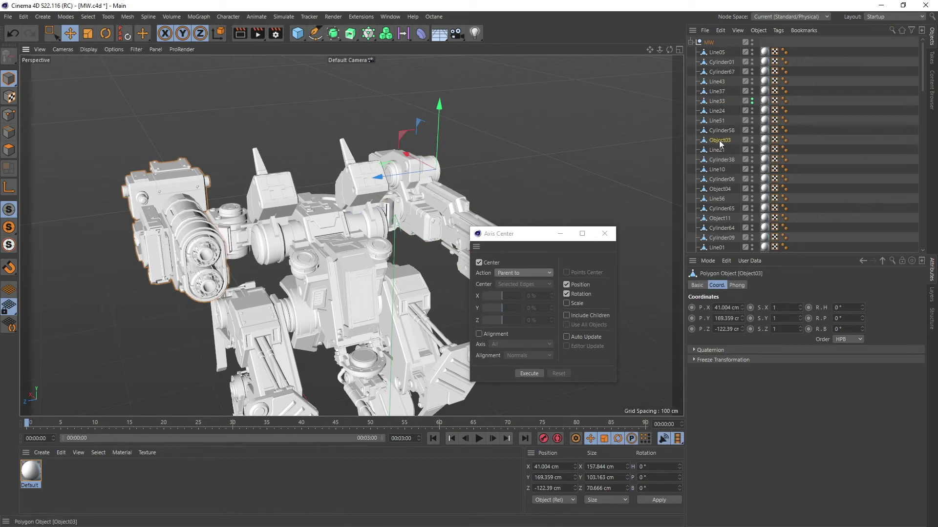
pyautogui.moveTo(720, 103); pyautogui.dragTo(717, 102)
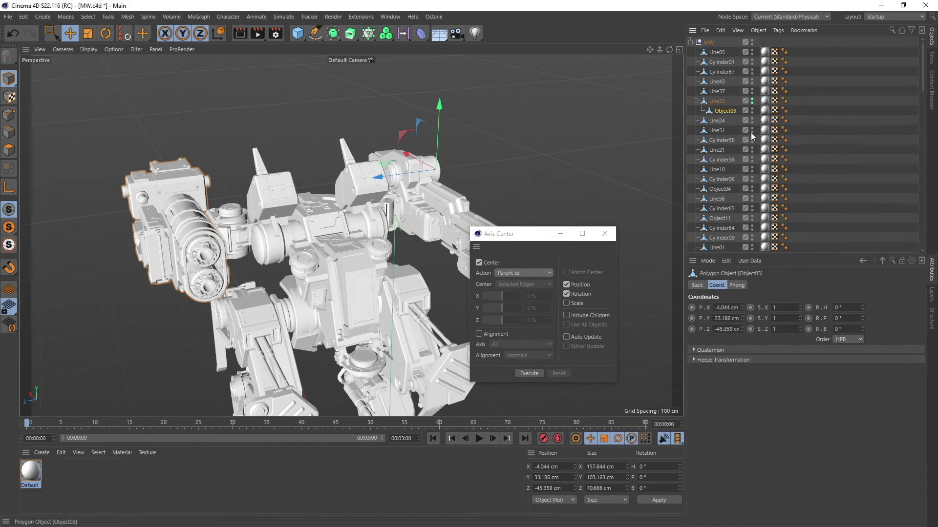
# Move the parent Line33 onto Object03's axis by executing the Parent to action.
pyautogui.moveTo(542, 236); pyautogui.dragTo(567, 172)
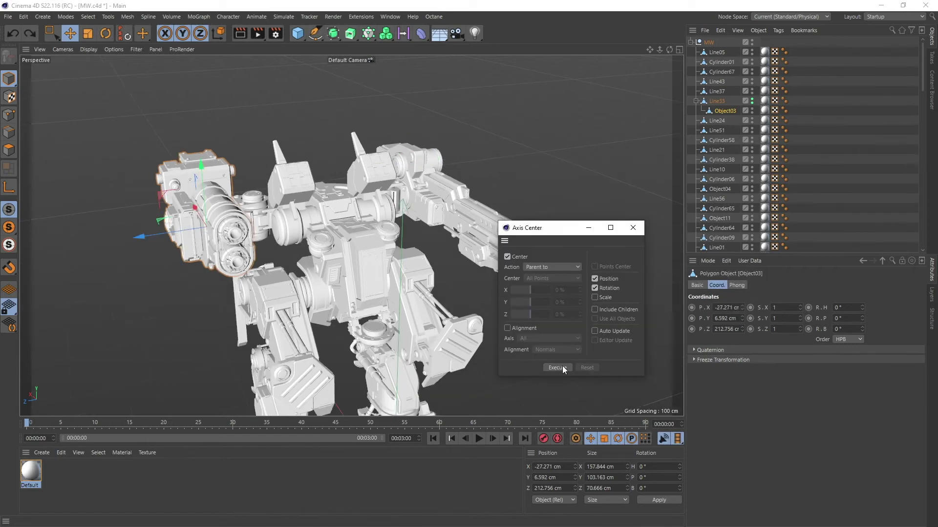
pyautogui.click(557, 368)
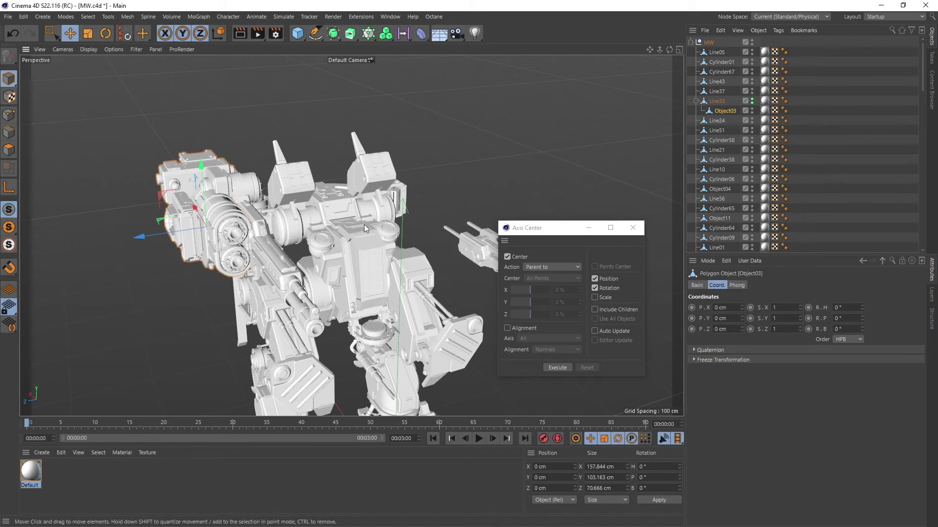
pyautogui.keyDown('alt'); pyautogui.moveTo(332, 210); pyautogui.dragTo(370, 243, button='middle'); pyautogui.keyUp('alt')
pyautogui.click(717, 101)
pyautogui.click(725, 112)
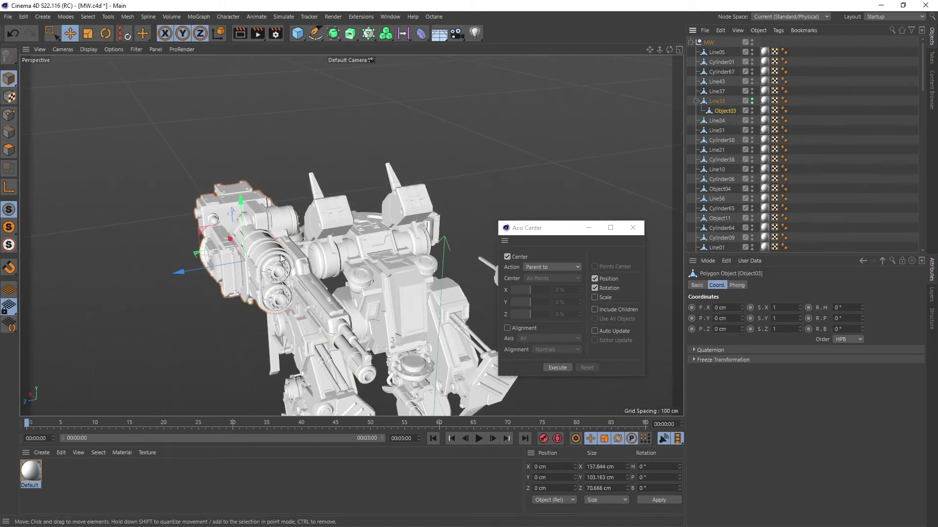
pyautogui.keyDown('alt'); pyautogui.moveTo(276, 269); pyautogui.dragTo(341, 244); pyautogui.keyUp('alt')
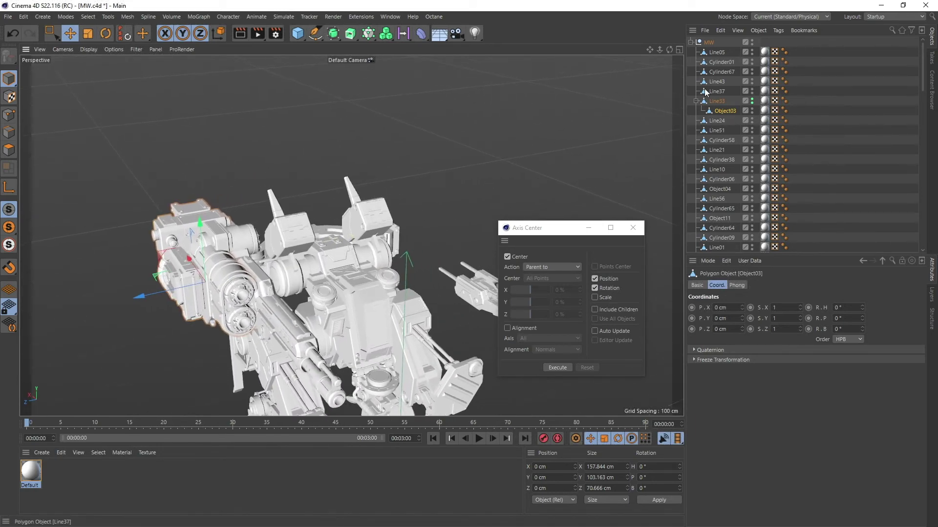
# Try moving Line33 with its child along the Z axis, and undo both the move and the Parent to action.
pyautogui.click(717, 101)
pyautogui.moveTo(164, 287); pyautogui.dragTo(128, 305)
pyautogui.hotkey('ctrl', 'z')
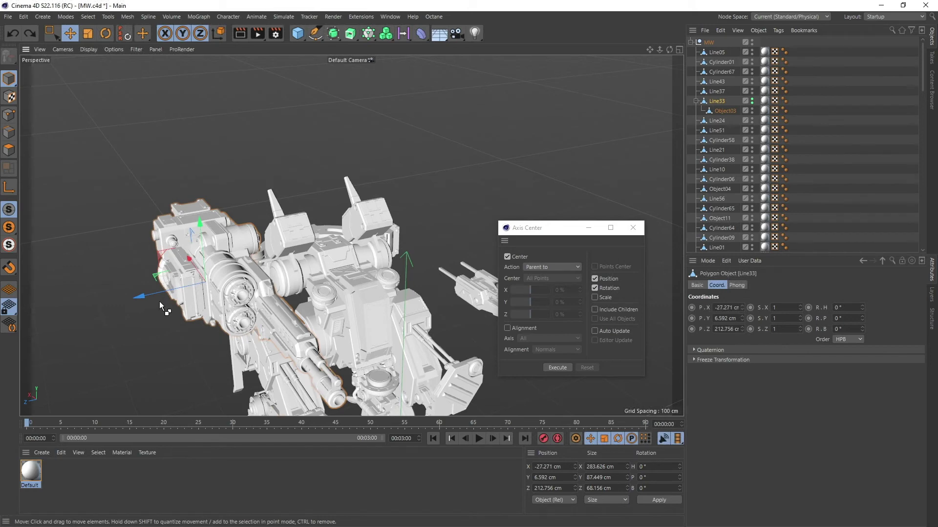
pyautogui.hotkey('ctrl', 'z')
pyautogui.hotkey('ctrl', 'z')
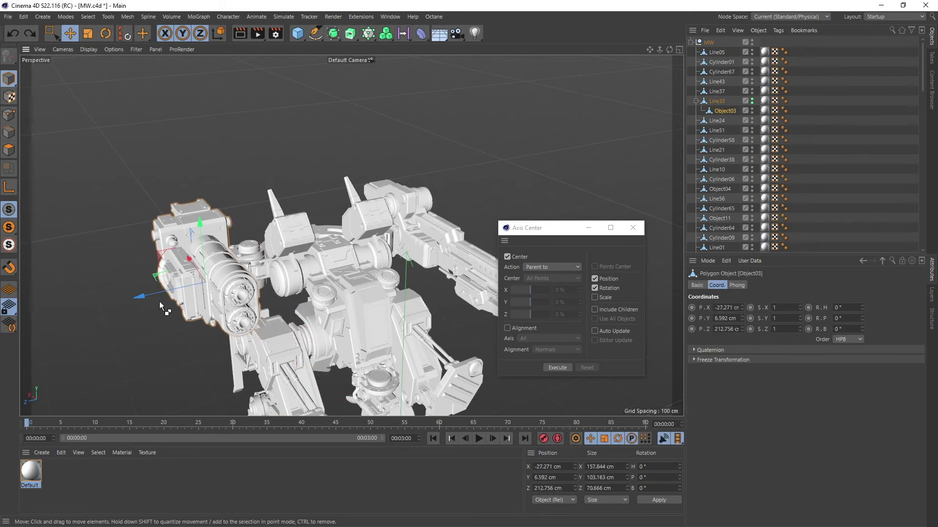
pyautogui.keyDown('alt'); pyautogui.moveTo(409, 252); pyautogui.dragTo(342, 249); pyautogui.keyUp('alt')
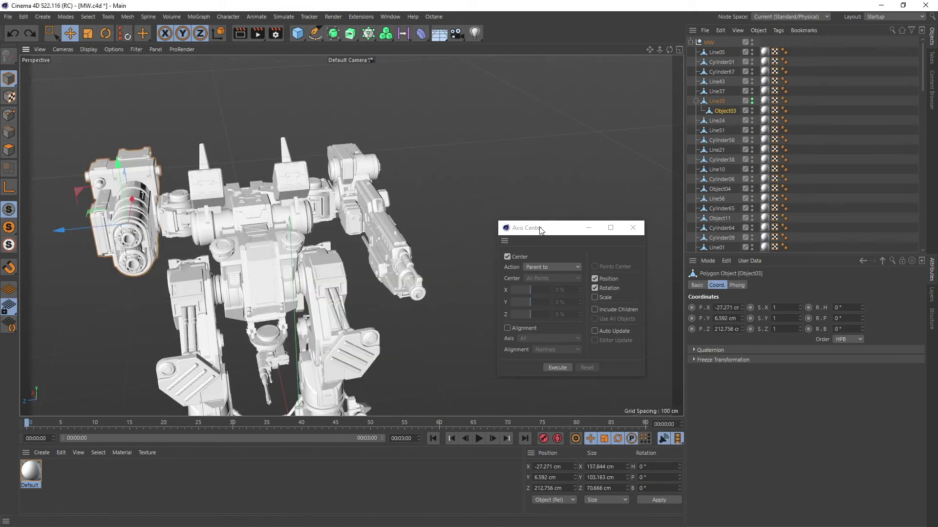
# Try moving Object03 onto its parent Line33 by executing the To Parent action, and undo it.
pyautogui.moveTo(541, 230); pyautogui.dragTo(560, 232)
pyautogui.click(569, 269)
pyautogui.click(567, 321)
pyautogui.click(577, 370)
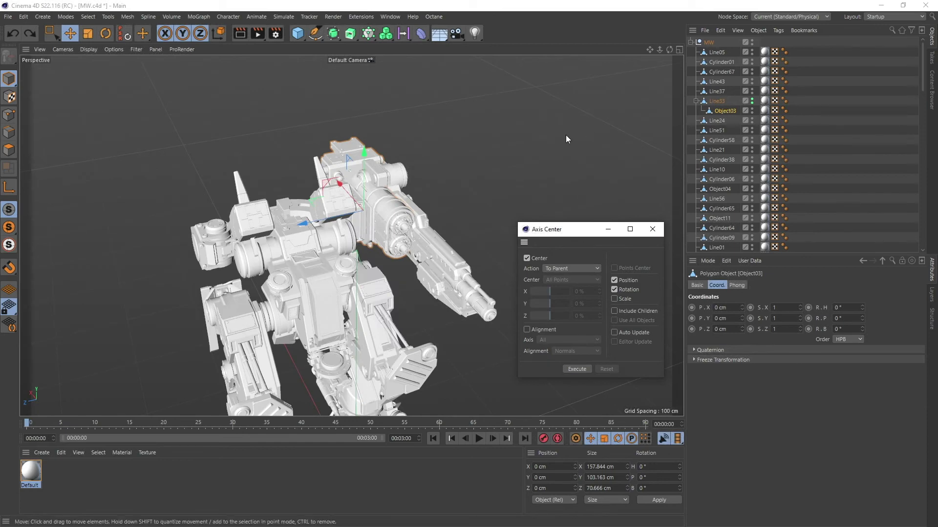
pyautogui.hotkey('ctrl', 'z')
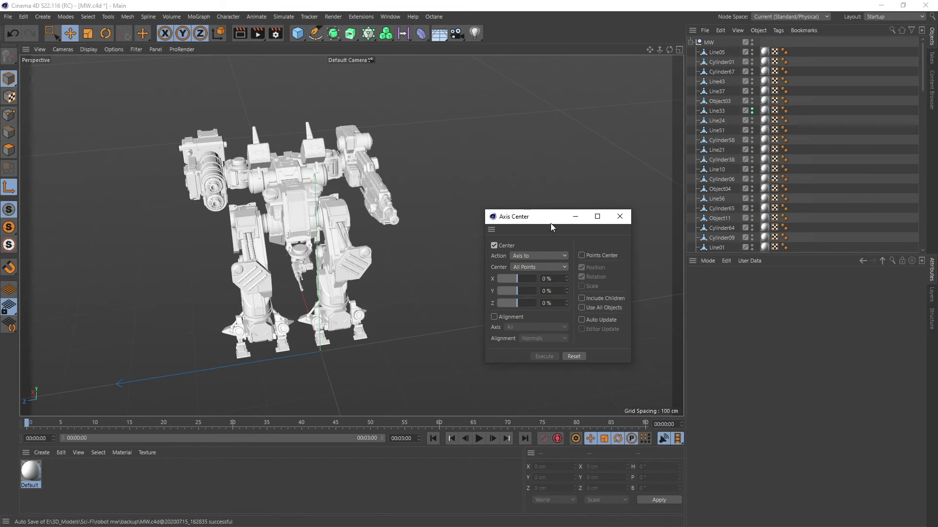
# Pick out the weapon parts Object03, Line33 and Line24 and move each one away from the mech body.
pyautogui.click(366, 172)
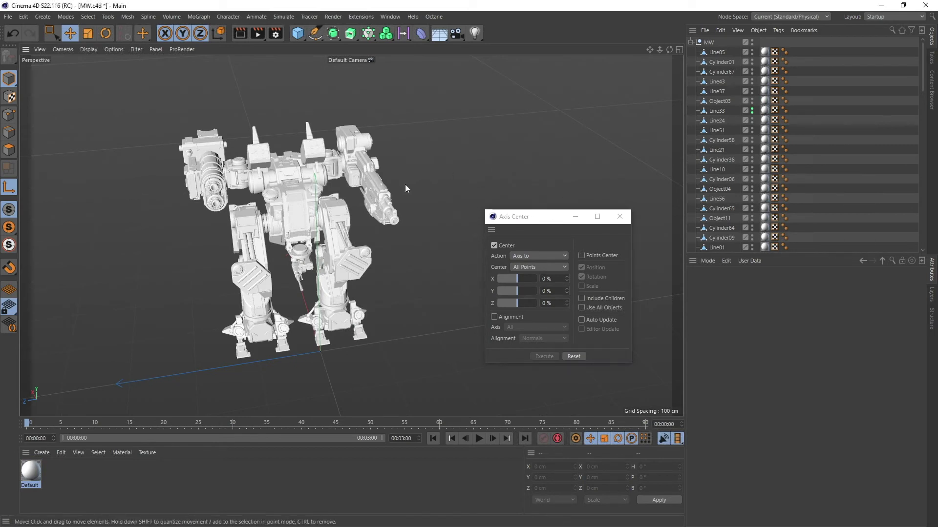
pyautogui.click(718, 111)
pyautogui.click(725, 102)
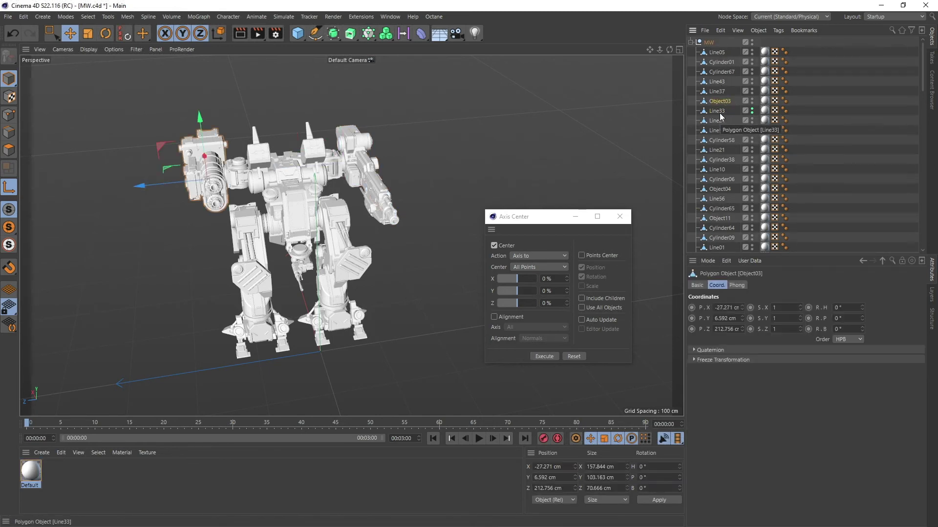
pyautogui.click(717, 111)
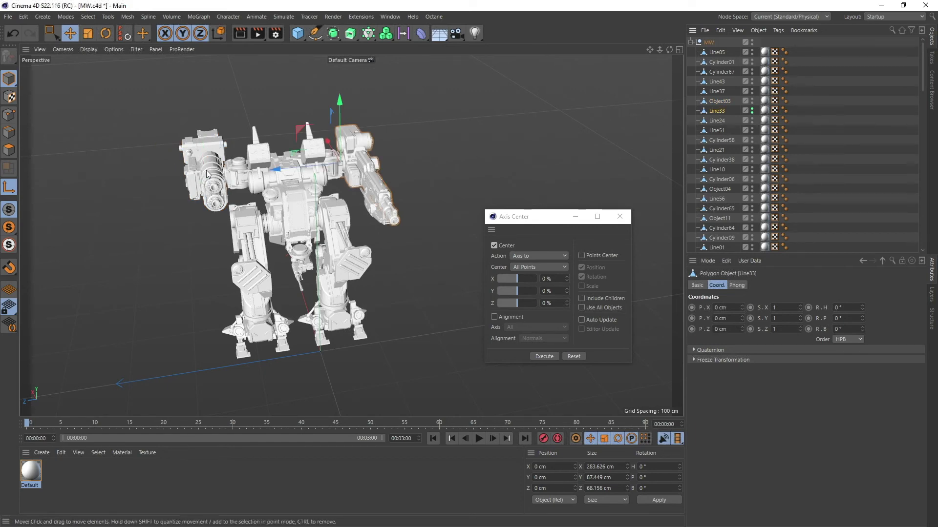
pyautogui.click(717, 121)
pyautogui.click(719, 101)
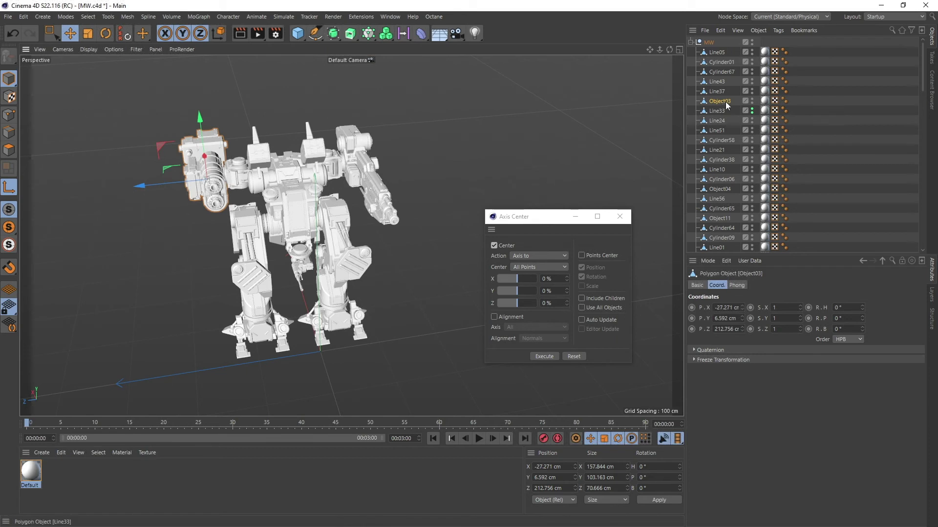
pyautogui.moveTo(340, 160); pyautogui.dragTo(563, 113)
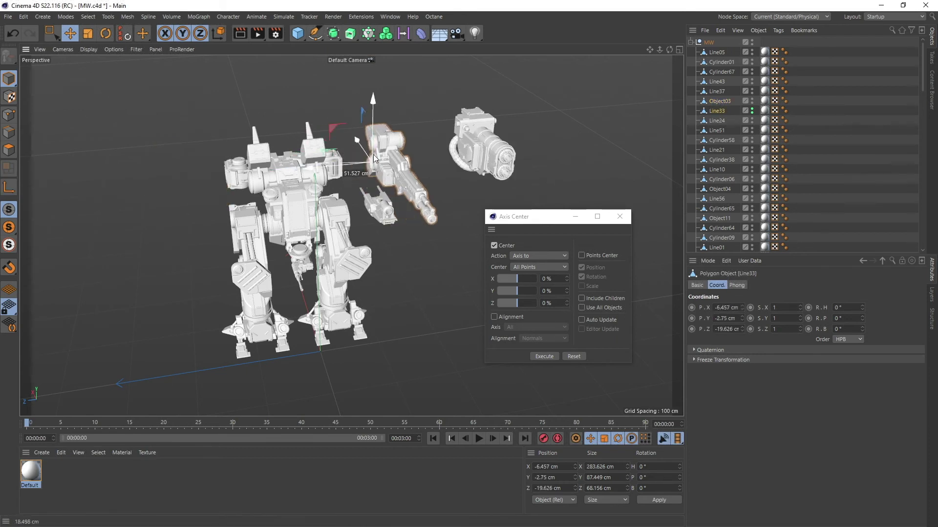
pyautogui.click(377, 207)
pyautogui.moveTo(333, 146); pyautogui.dragTo(509, 126)
pyautogui.keyDown('alt'); pyautogui.moveTo(453, 156); pyautogui.dragTo(321, 189, button='middle'); pyautogui.keyUp('alt')
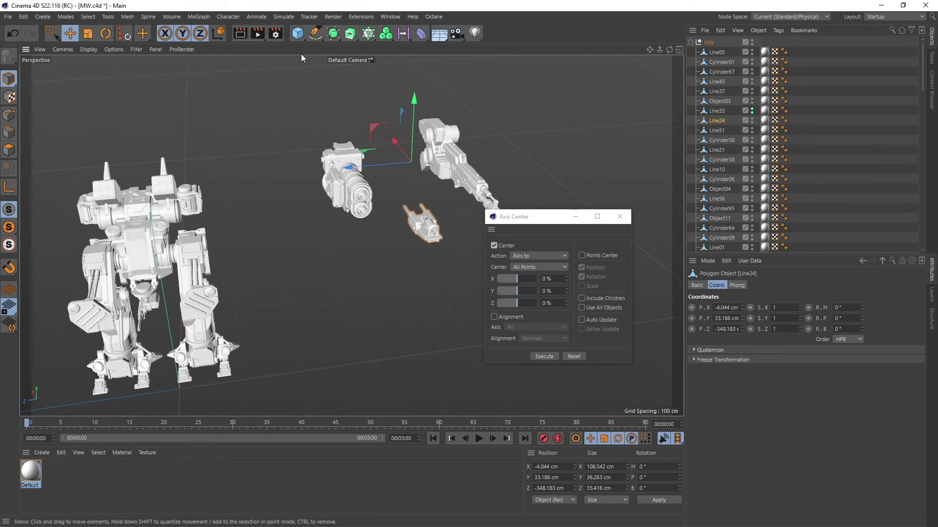
# Add a Null object, make Object03, Line33 and Line24 its children, and collapse the MW group.
pyautogui.click(298, 33)
pyautogui.click(346, 52)
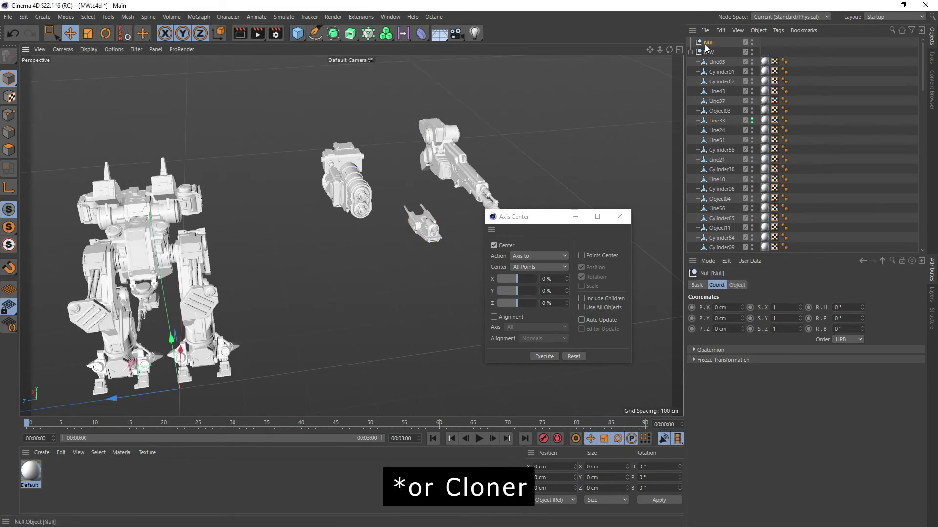
pyautogui.click(340, 169)
pyautogui.keyDown('shift'); pyautogui.click(452, 157); pyautogui.keyUp('shift')
pyautogui.keyDown('shift'); pyautogui.click(423, 222); pyautogui.keyUp('shift')
pyautogui.moveTo(711, 121); pyautogui.dragTo(711, 43)
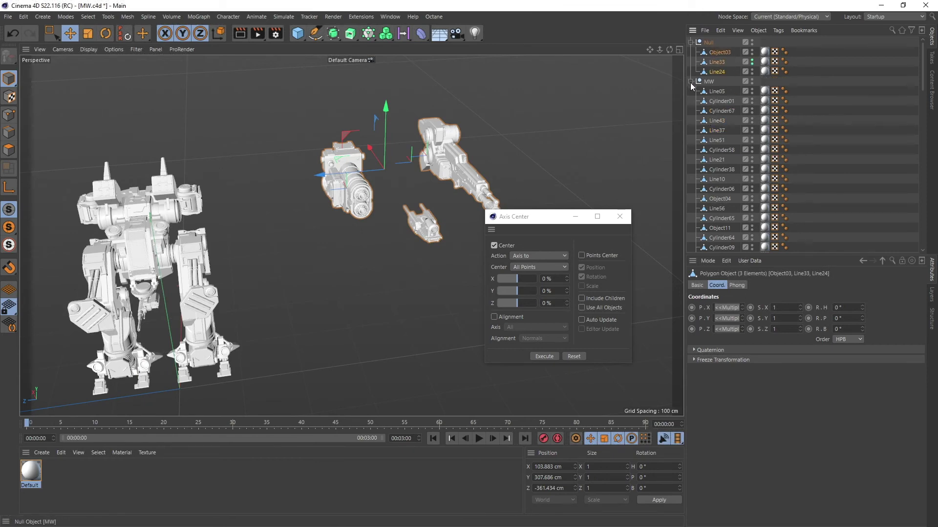
pyautogui.click(691, 81)
pyautogui.click(788, 94)
# Try moving the Null together with its three weapon parts, and undo the move.
pyautogui.click(708, 43)
pyautogui.scroll(-3, 357, 154)
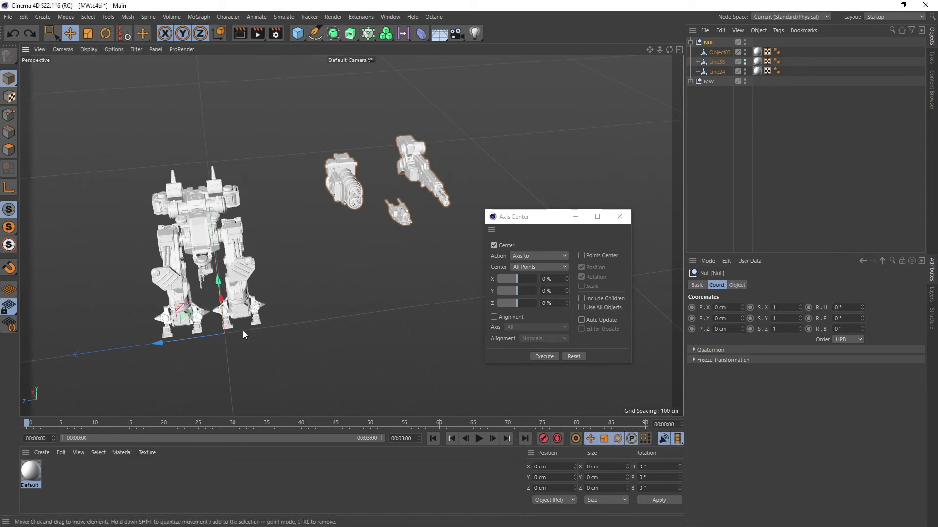
pyautogui.keyDown('alt'); pyautogui.moveTo(416, 170); pyautogui.dragTo(404, 219); pyautogui.keyUp('alt')
pyautogui.moveTo(277, 273); pyautogui.dragTo(171, 240)
pyautogui.hotkey('ctrl', 'z')
# Try moving only the Null's axis by hand along Z and Y to the weapon parts in Enable Axis mode, and undo both moves.
pyautogui.keyDown('alt'); pyautogui.moveTo(354, 203); pyautogui.dragTo(341, 188); pyautogui.keyUp('alt')
pyautogui.keyDown('alt'); pyautogui.moveTo(341, 188); pyautogui.dragTo(318, 188, button='middle'); pyautogui.keyUp('alt')
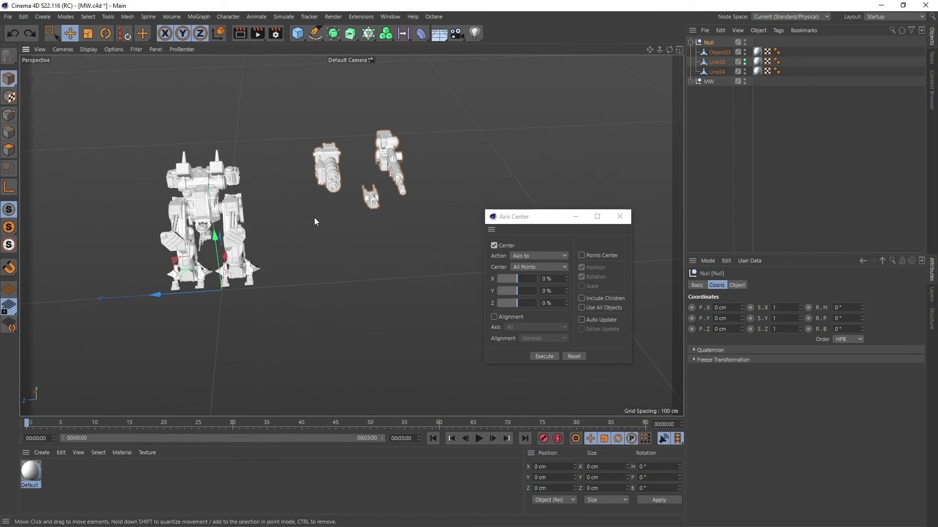
pyautogui.press('l')
pyautogui.moveTo(182, 294); pyautogui.dragTo(344, 284)
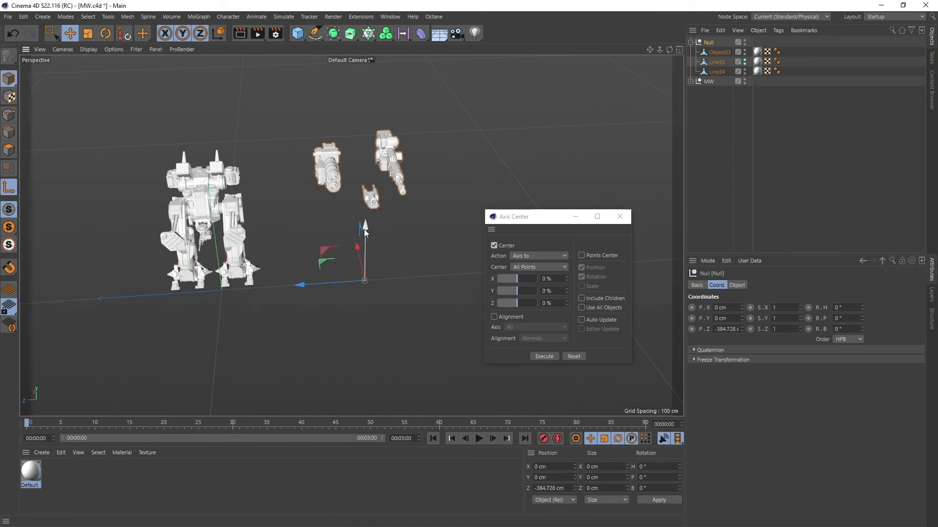
pyautogui.moveTo(365, 227); pyautogui.dragTo(379, 125)
pyautogui.moveTo(385, 161)
pyautogui.keyDown('alt'); pyautogui.mouseDown()
pyautogui.moveTo(307, 184)
pyautogui.moveTo(392, 164)
pyautogui.mouseUp(); pyautogui.keyUp('alt')
pyautogui.hotkey('ctrl', 'z')
pyautogui.hotkey('ctrl', 'z')
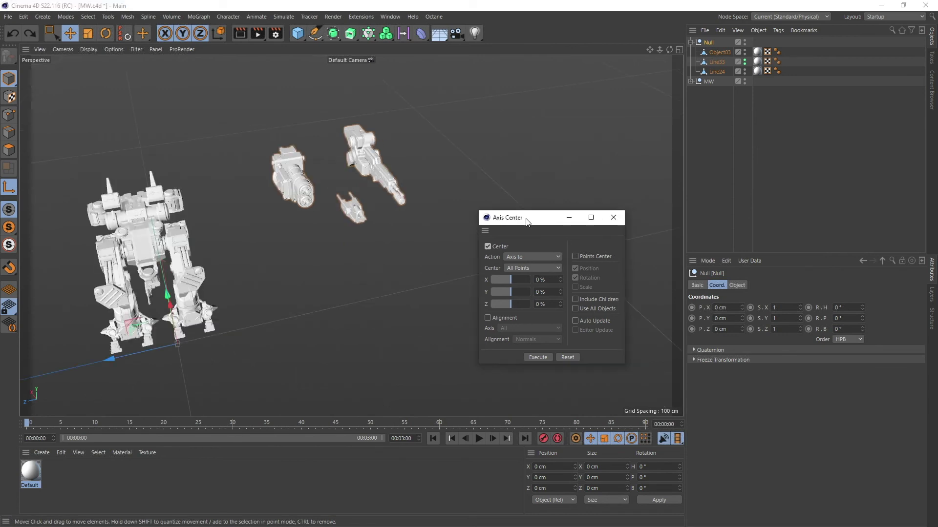
# Dock Axis Center beside the object attributes and center the Null's axis on its parts using Axis to with Include Children and Use All Objects.
pyautogui.moveTo(527, 222); pyautogui.dragTo(684, 280)
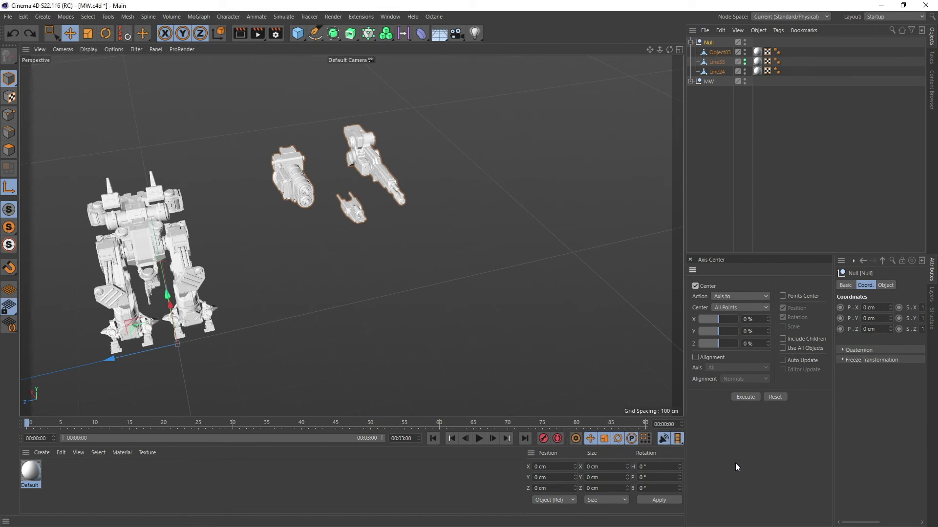
pyautogui.click(709, 43)
pyautogui.click(783, 339)
pyautogui.click(747, 397)
pyautogui.keyDown('alt'); pyautogui.moveTo(368, 164); pyautogui.dragTo(387, 215); pyautogui.keyUp('alt')
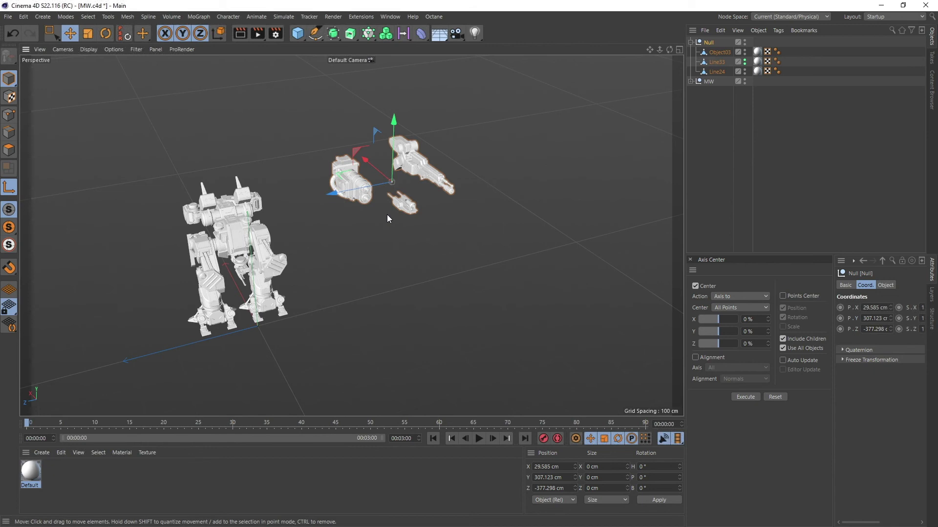
# Enable Points Center for the Axis Center tool and open the tool's help page.
pyautogui.click(801, 296)
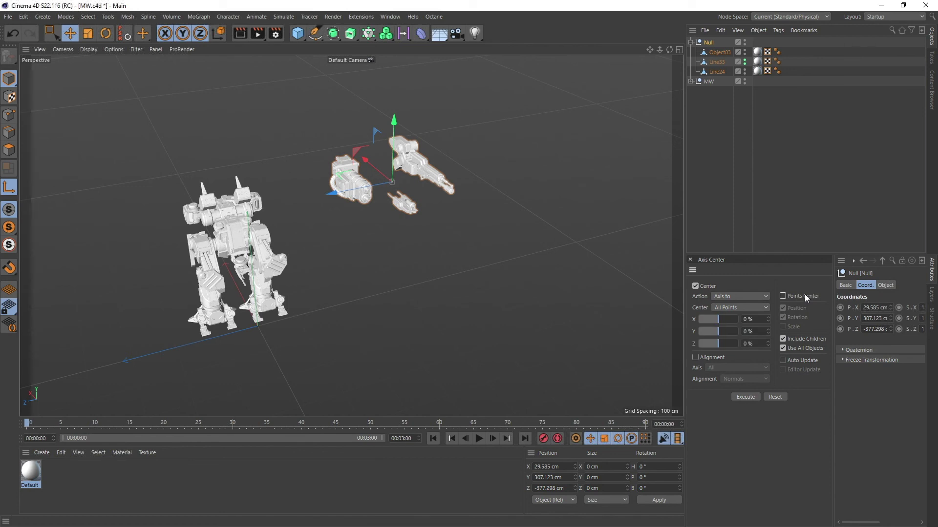
pyautogui.click(795, 295)
pyautogui.rightClick(793, 294)
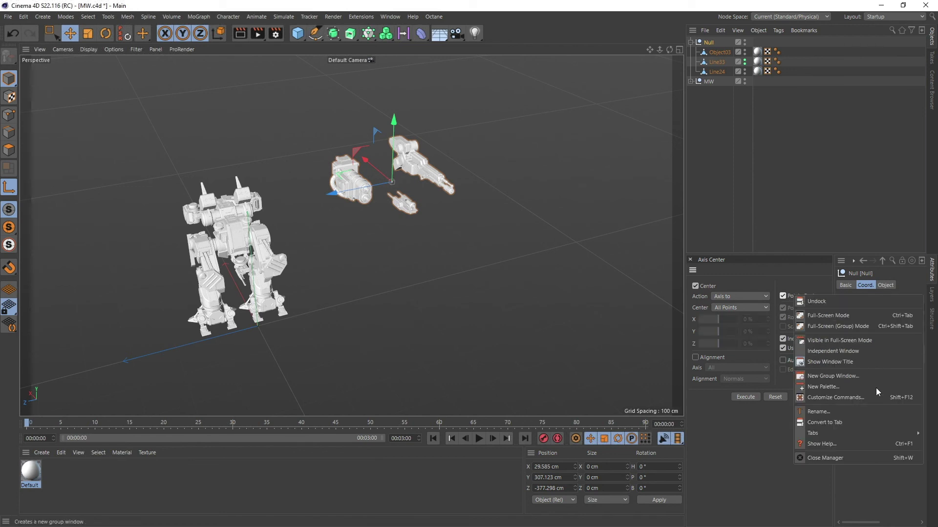
pyautogui.click(833, 443)
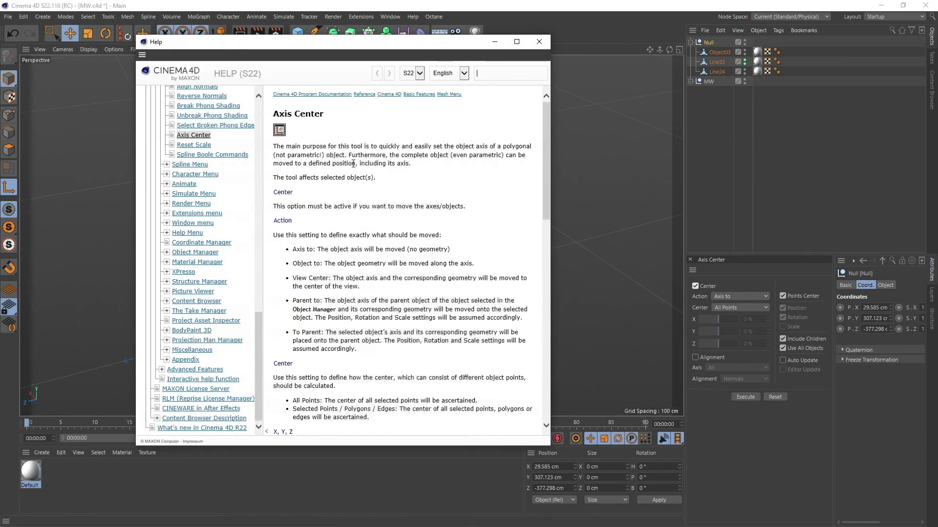
# Read the Axis Center help on the actions, Points Center, Include Children and Use All Objects, then close it and deselect all objects.
pyautogui.scroll(-10, 410, 225)
pyautogui.scroll(10, 454, 264)
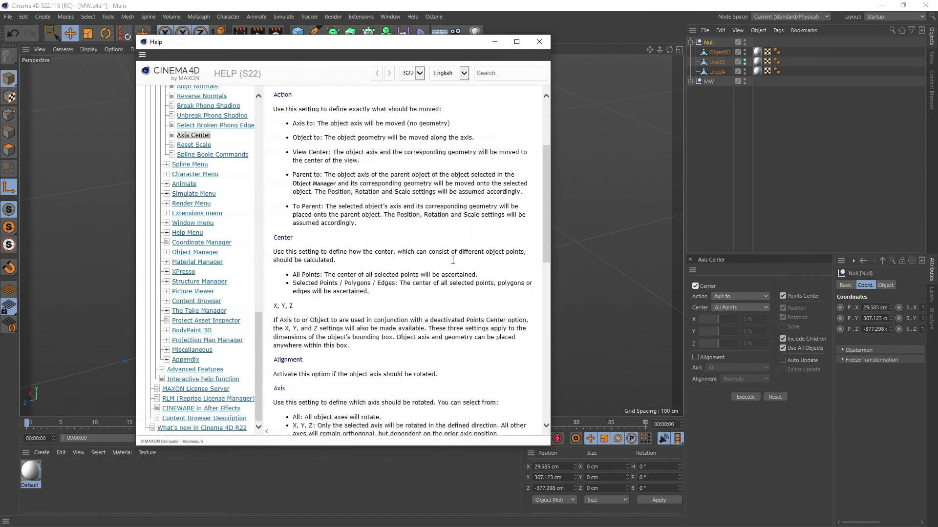
pyautogui.scroll(-10, 454, 264)
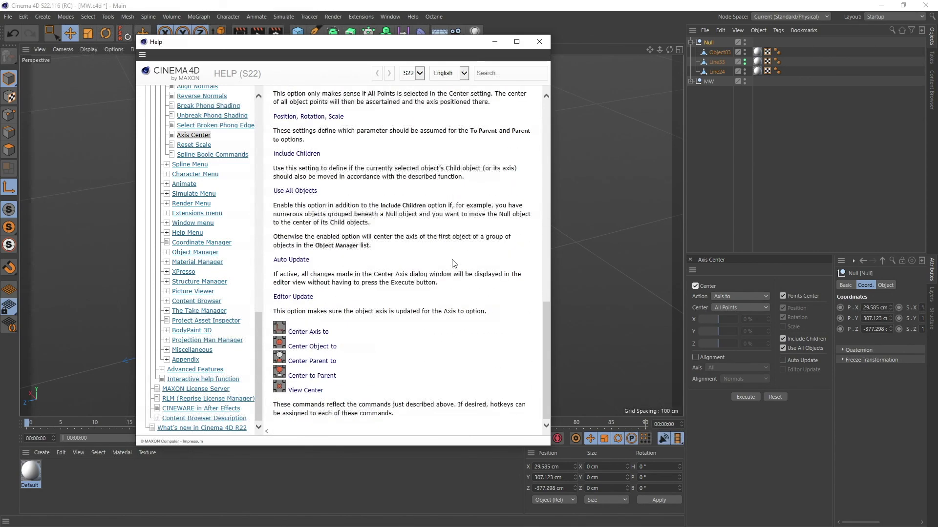
pyautogui.scroll(4, 454, 264)
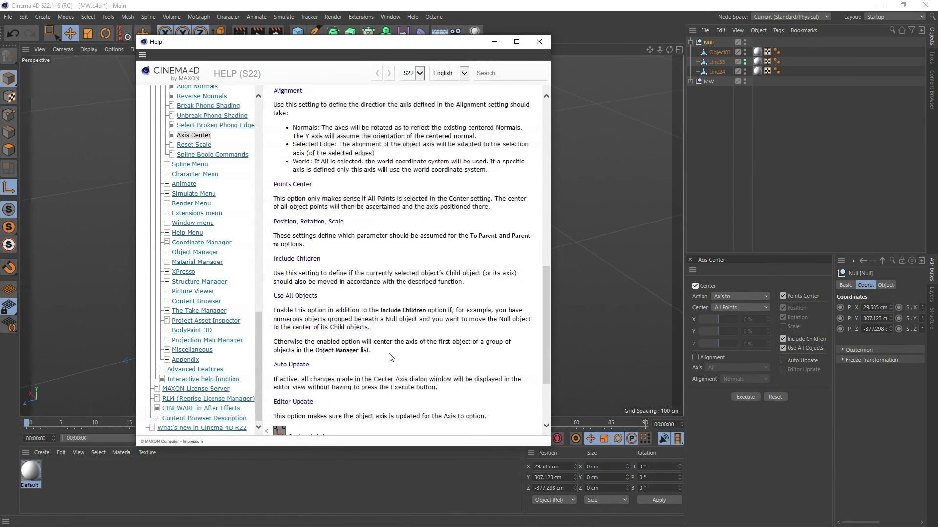
pyautogui.moveTo(388, 351); pyautogui.dragTo(340, 237)
pyautogui.click(406, 256)
pyautogui.scroll(10, 413, 268)
pyautogui.moveTo(361, 43); pyautogui.dragTo(430, 35)
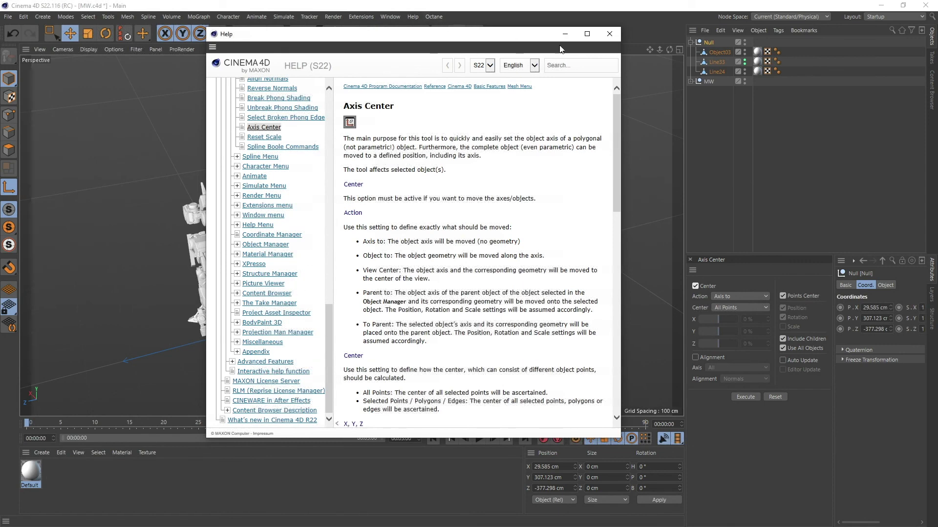
pyautogui.click(711, 122)
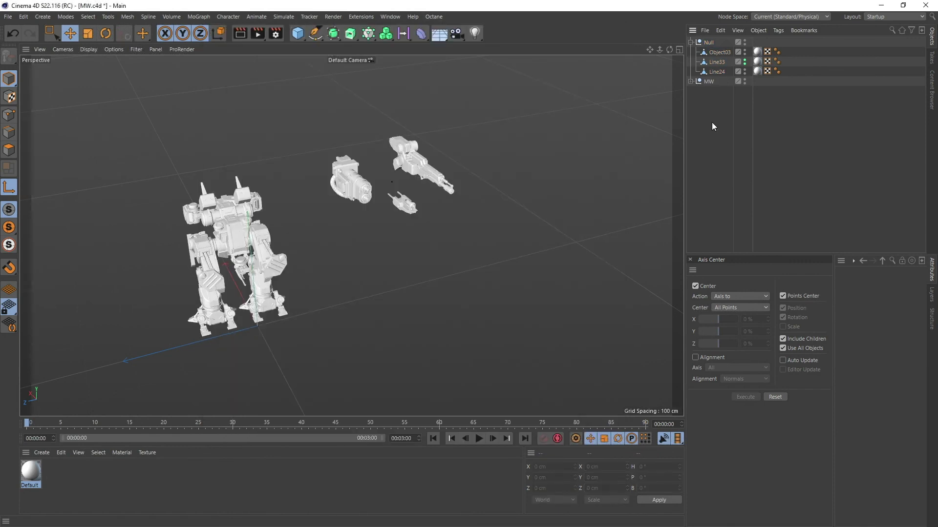